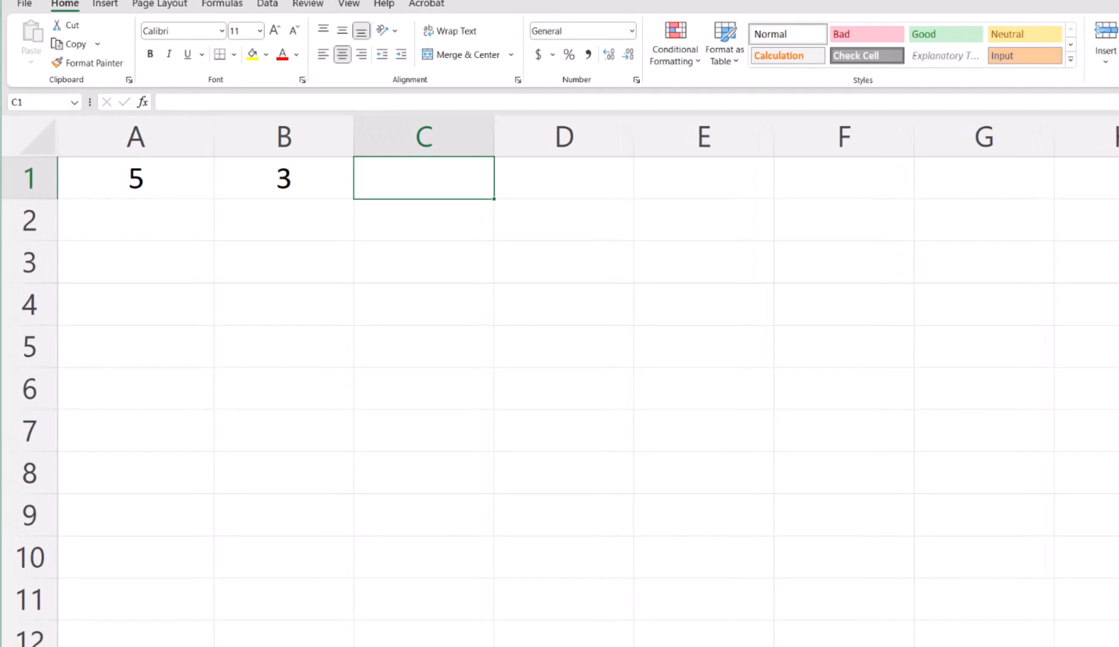
Step: Enter the formula =A1*B1 in cell C1
{"action": "type", "text": "="}
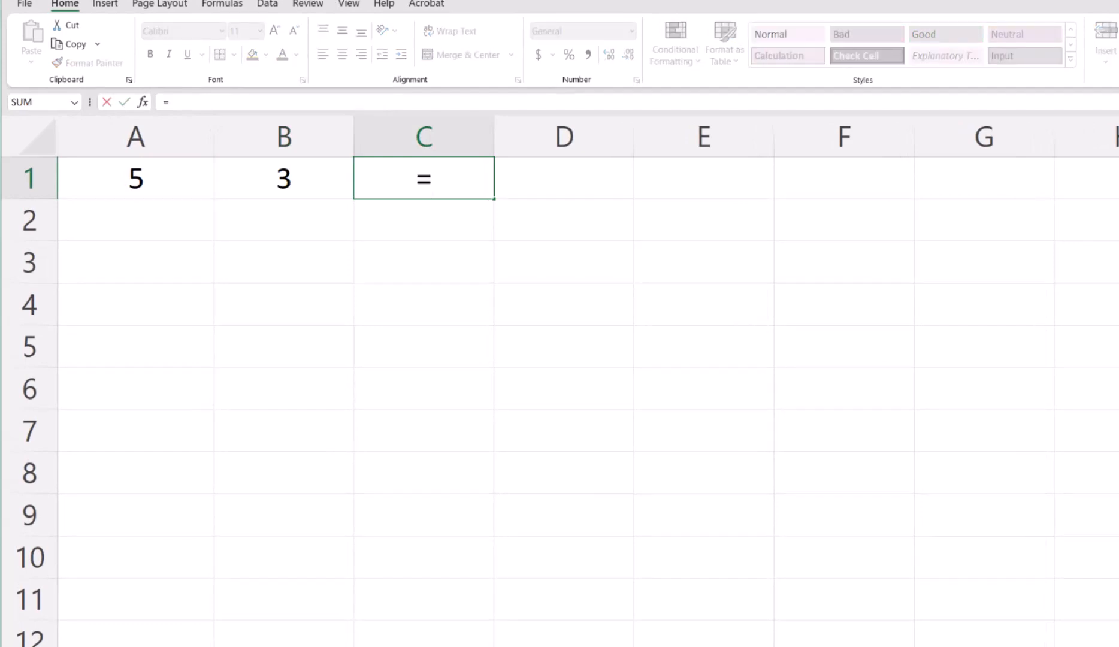
{"action": "type", "text": "A1*B1"}
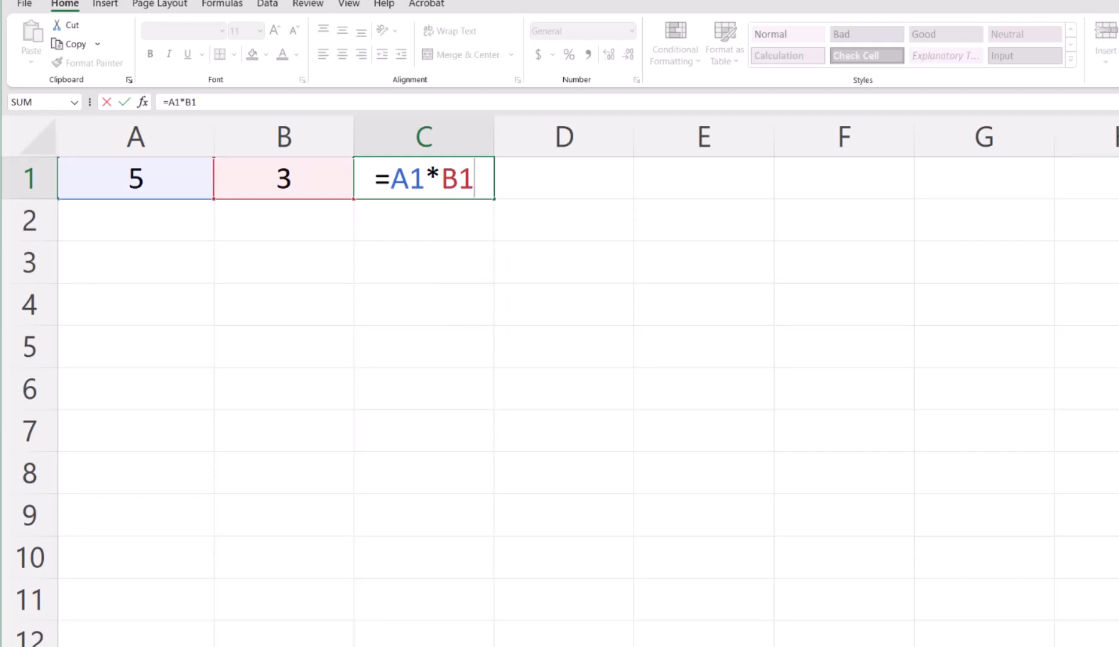
{"action": "key", "text": "Return"}
Step: Enter 4 in cell A1 and 2 in B1, and change A1 again to 6
{"action": "key", "text": "Up"}
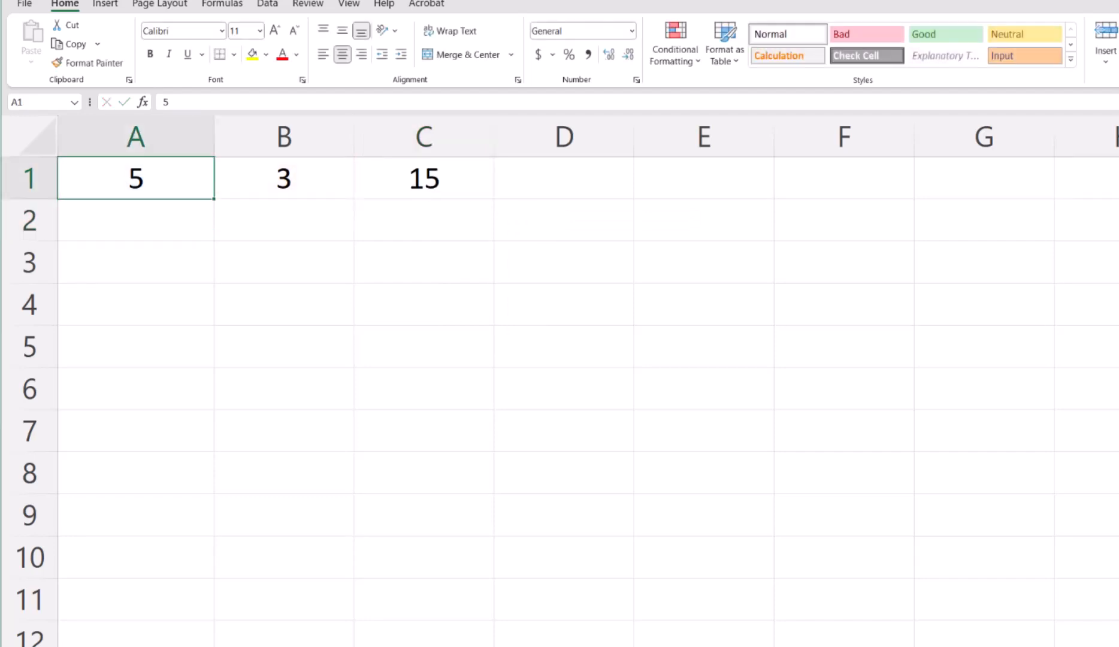
{"action": "type", "text": "4"}
{"action": "key", "text": "Tab"}
{"action": "type", "text": "2"}
{"action": "key", "text": "shift+Tab"}
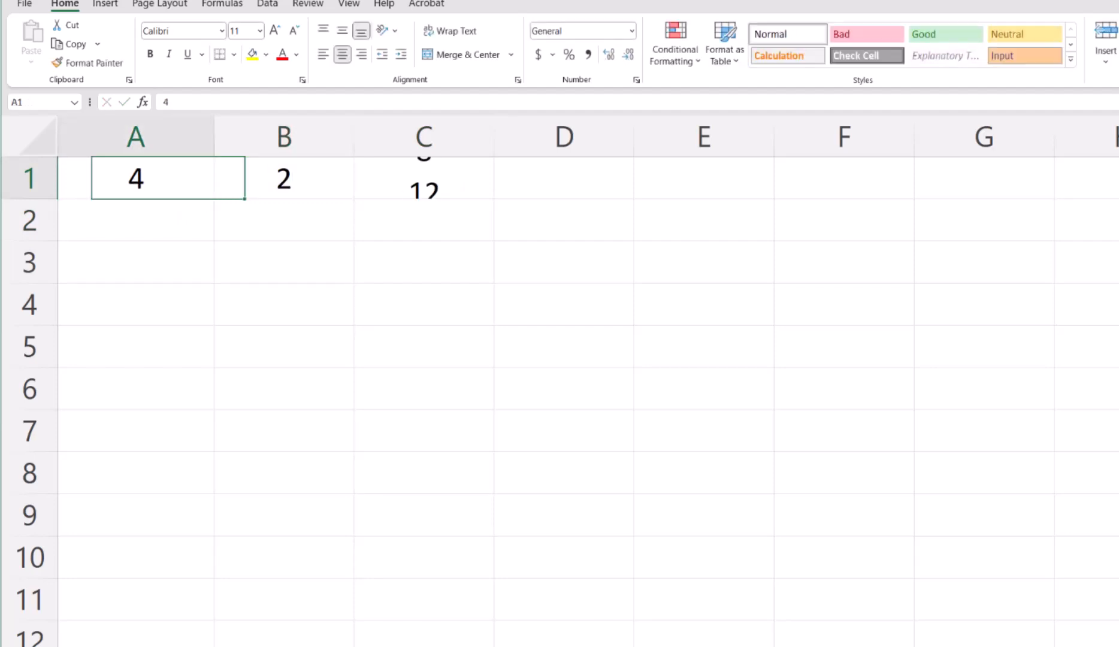
{"action": "type", "text": "6"}
Step: Check the multiplication formula in C1 and copy it to cell C2
{"action": "key", "text": "Tab"}
{"action": "key", "text": "Tab"}
{"action": "key", "text": "F2"}
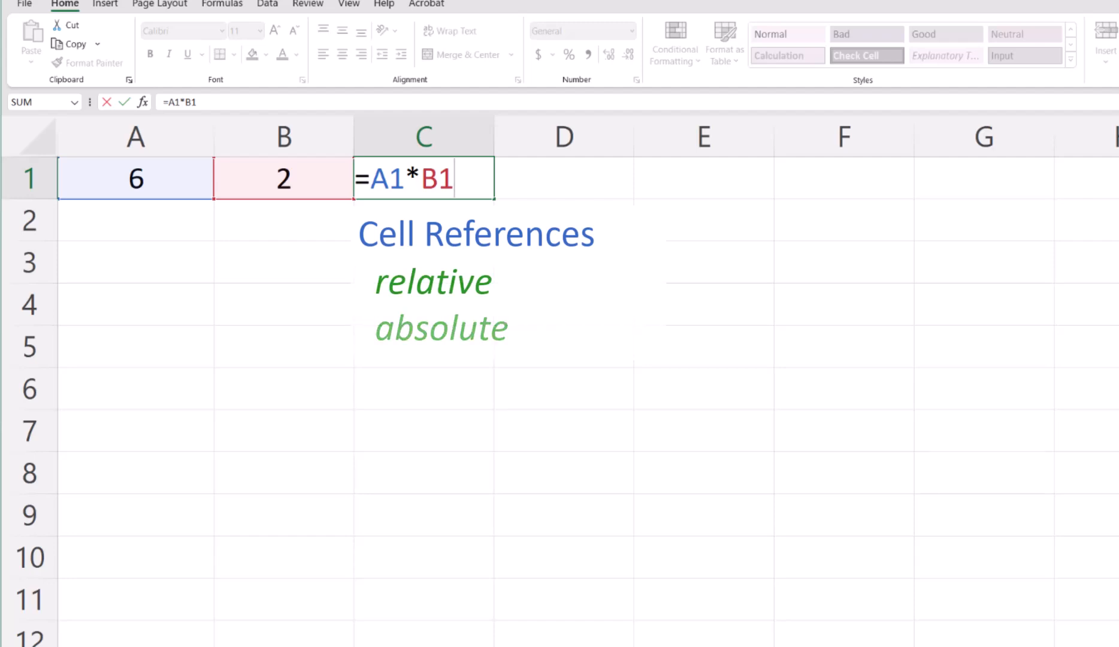
{"action": "key", "text": "ctrl+Return"}
{"action": "key", "text": "ctrl+c"}
{"action": "left_click", "coordinate": [424, 220]}
{"action": "key", "text": "ctrl+v"}
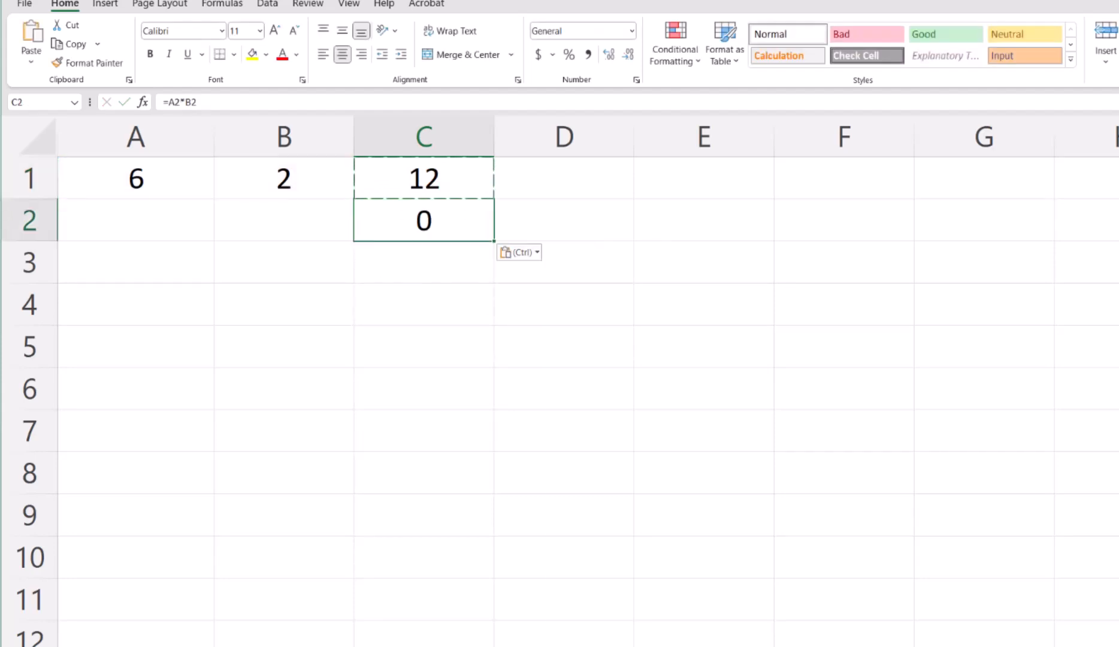
Step: Compare the cell references in the copied formula in C2 with those in the original formula in C1
{"action": "key", "text": "F2"}
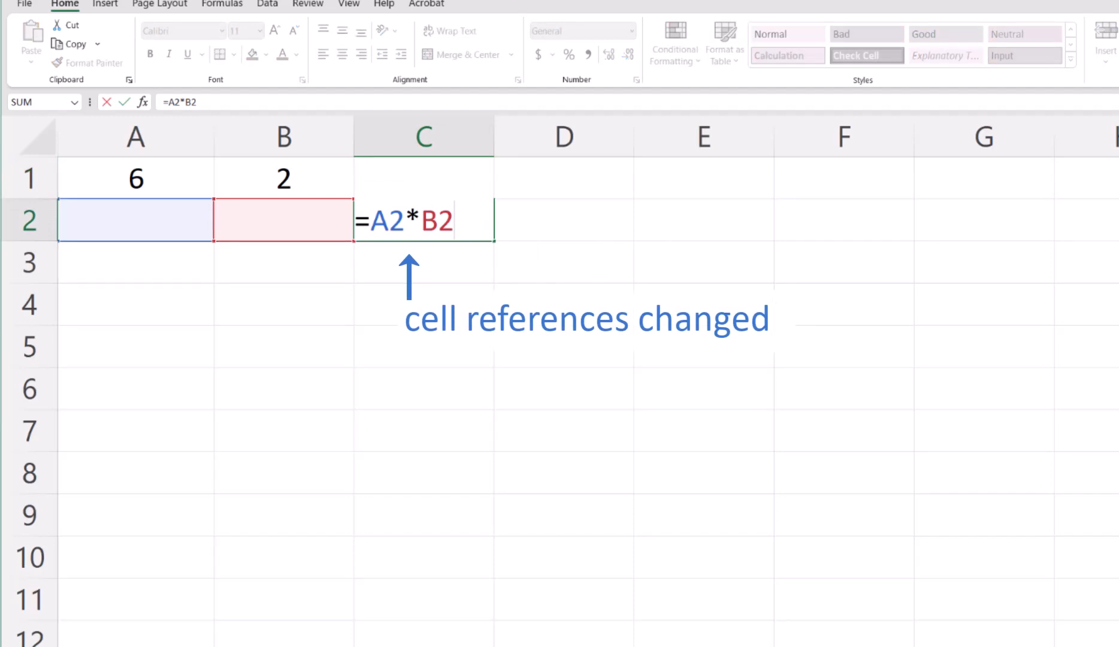
{"action": "key", "text": "Return"}
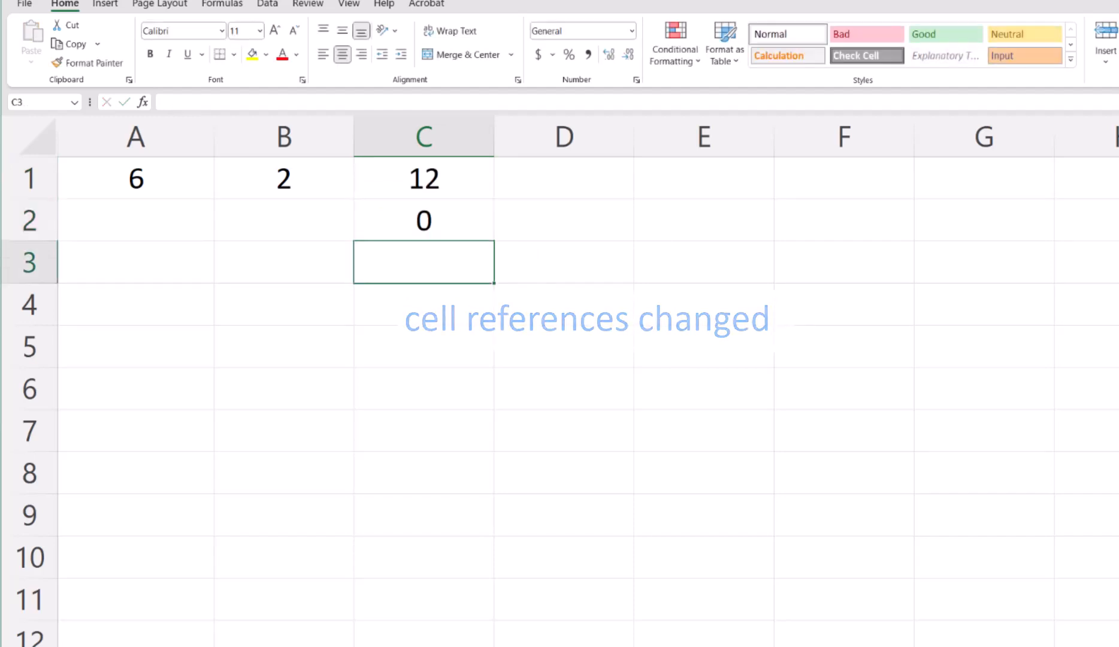
{"action": "key", "text": "Up"}
{"action": "key", "text": "Up"}
{"action": "key", "text": "F2"}
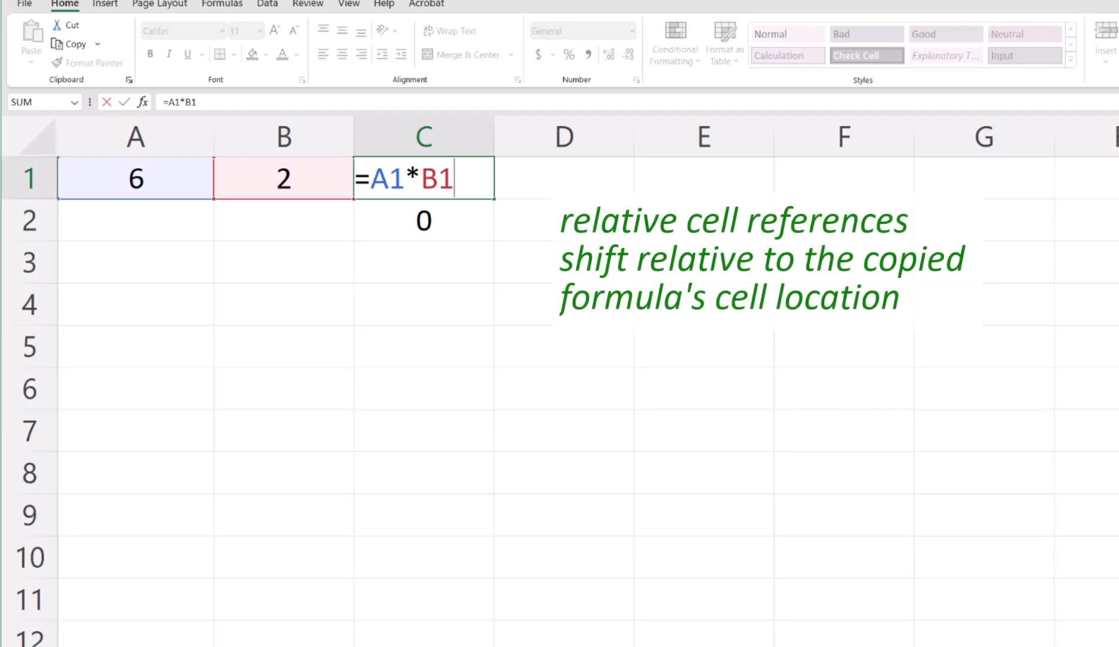
{"action": "key", "text": "Return"}
{"action": "key", "text": "F2"}
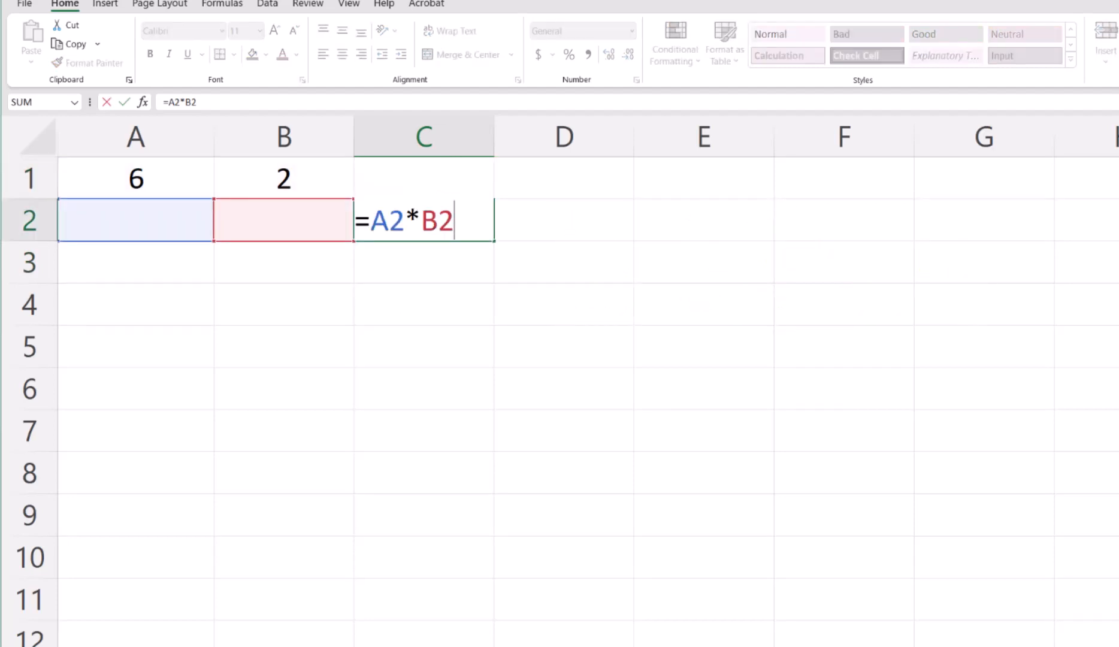
{"action": "key", "text": "Return"}
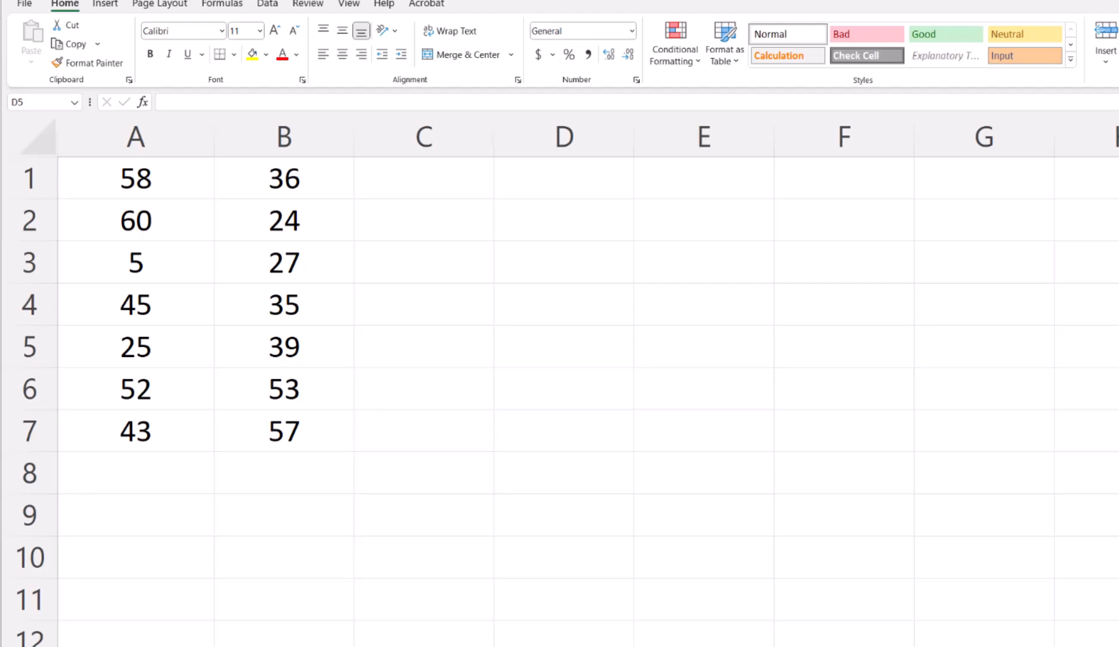
Step: Enter the formula =A1+B1 in cell C1 and fill it down through C7
{"action": "left_click", "coordinate": [424, 178]}
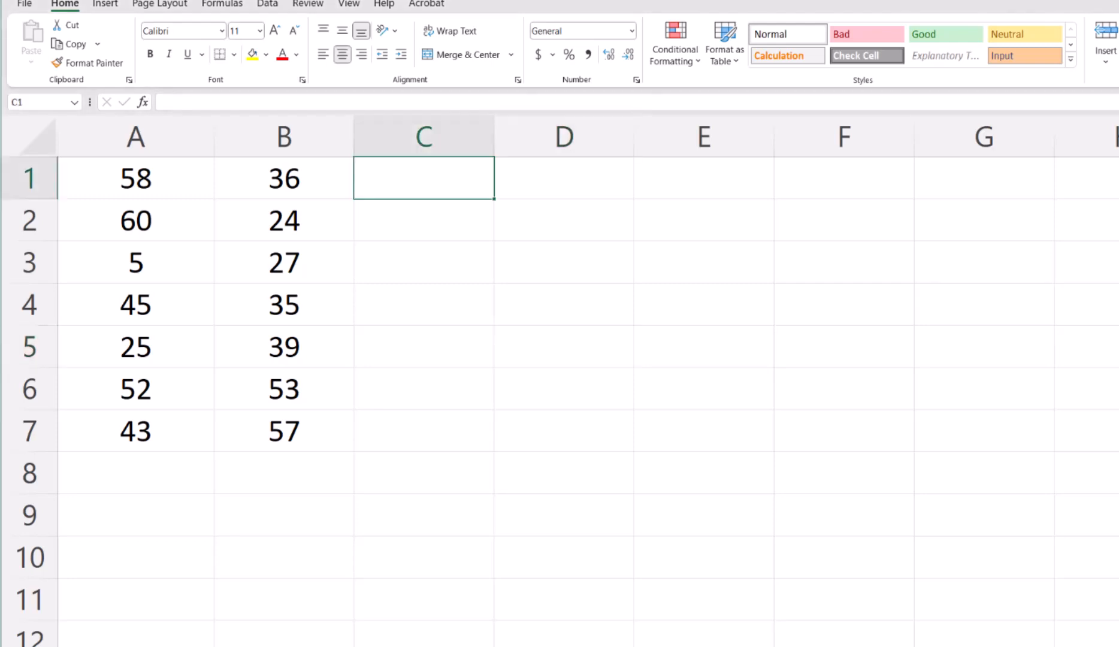
{"action": "type", "text": "="}
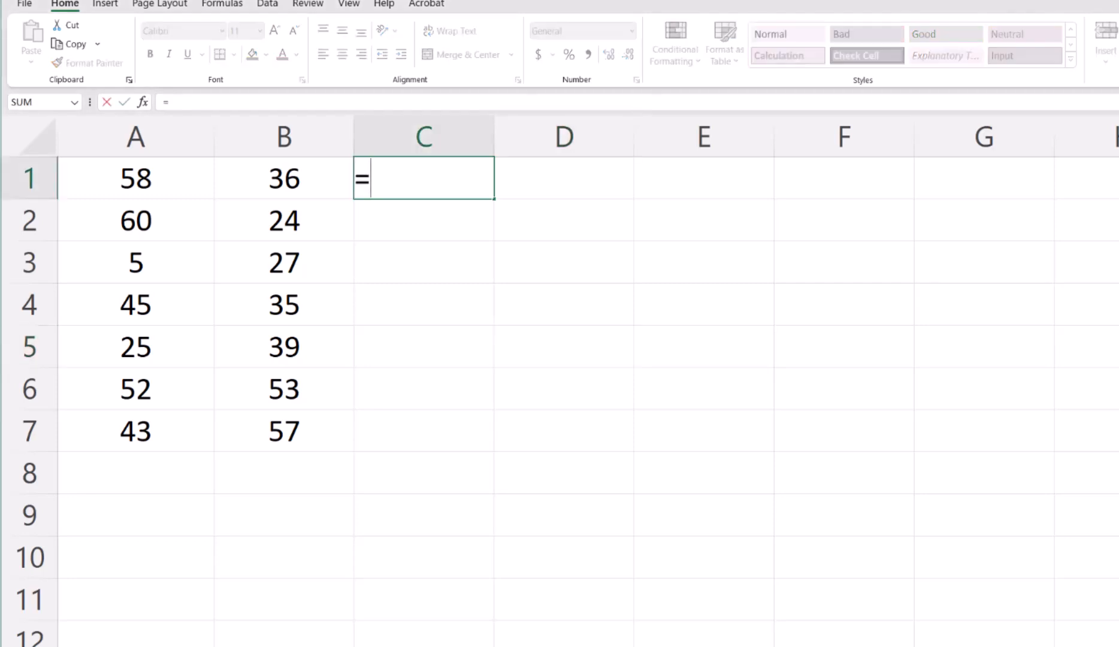
{"action": "type", "text": "A1+B1"}
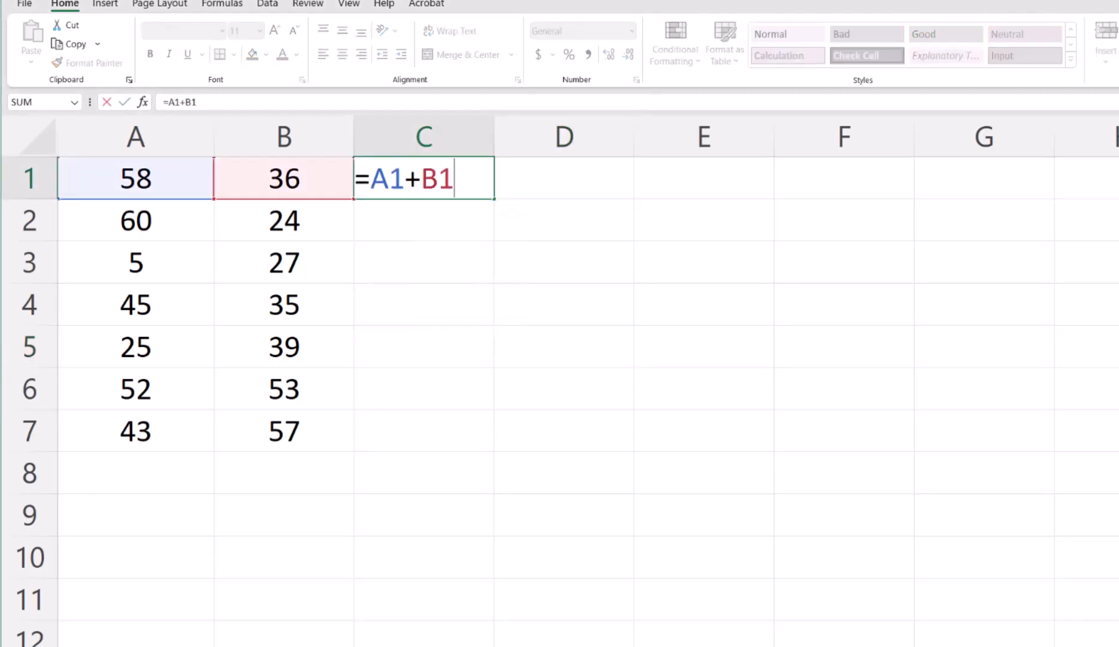
{"action": "key", "text": "Return"}
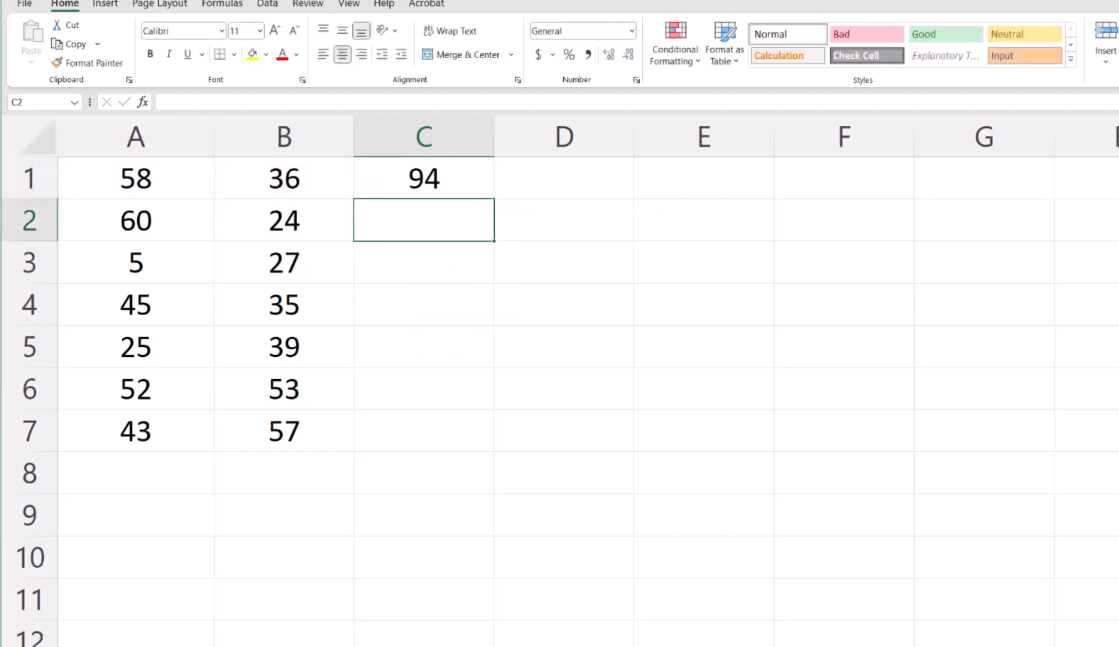
{"action": "left_click", "coordinate": [424, 179]}
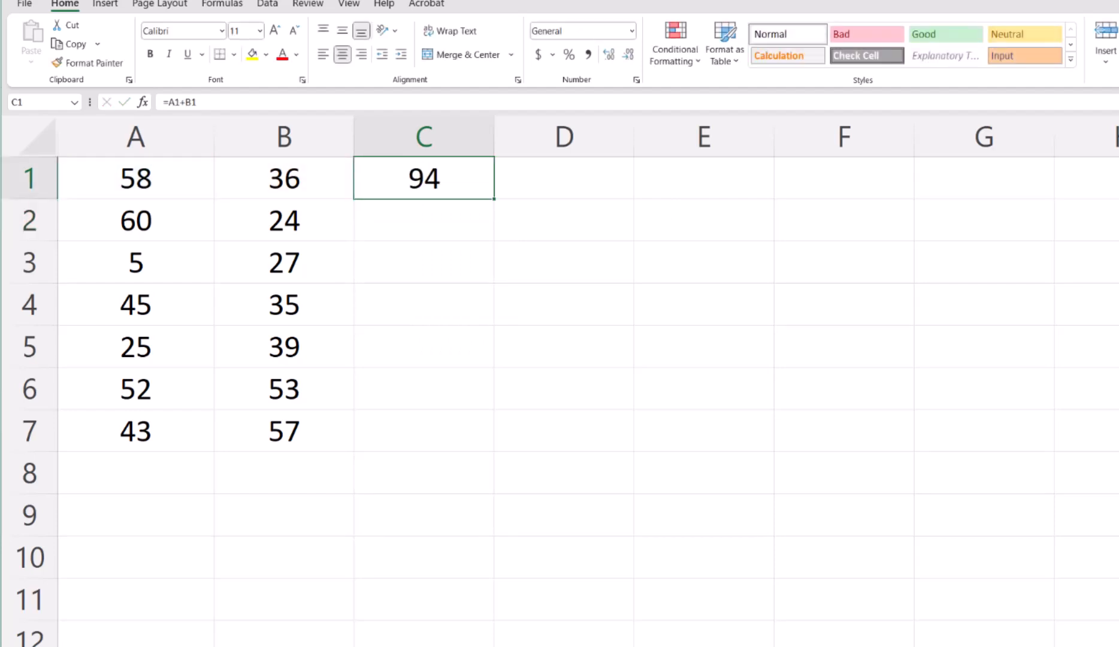
{"action": "double_click", "coordinate": [494, 199]}
Step: Examine the cell references in the filled addition formulas from C2 through C5
{"action": "left_click", "coordinate": [424, 220]}
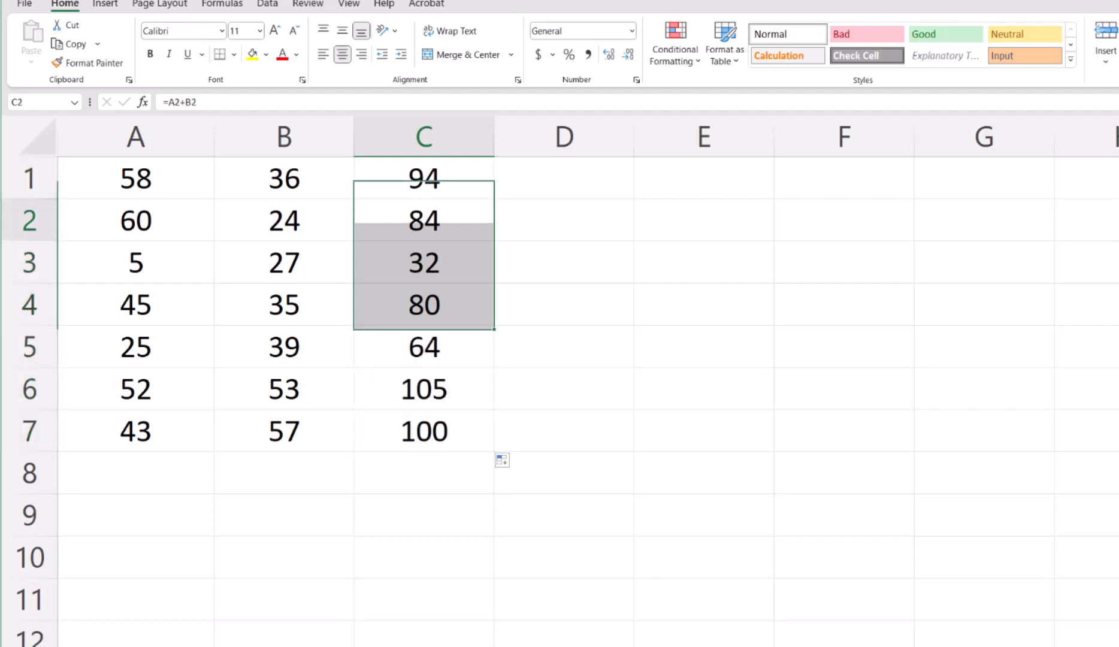
{"action": "key", "text": "F2"}
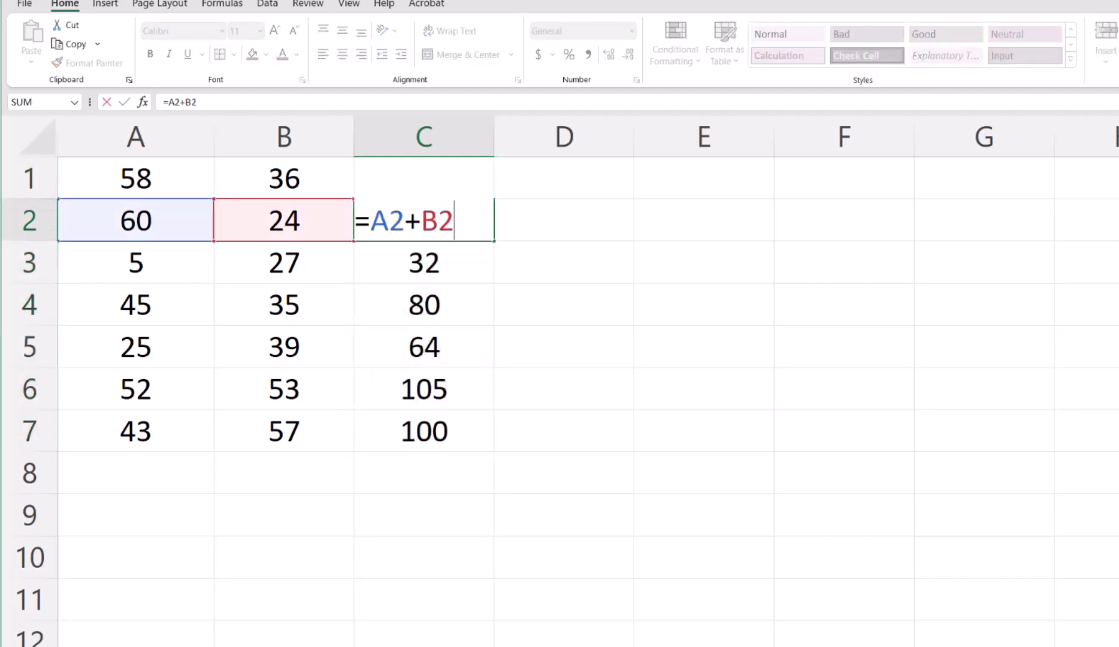
{"action": "key", "text": "Return"}
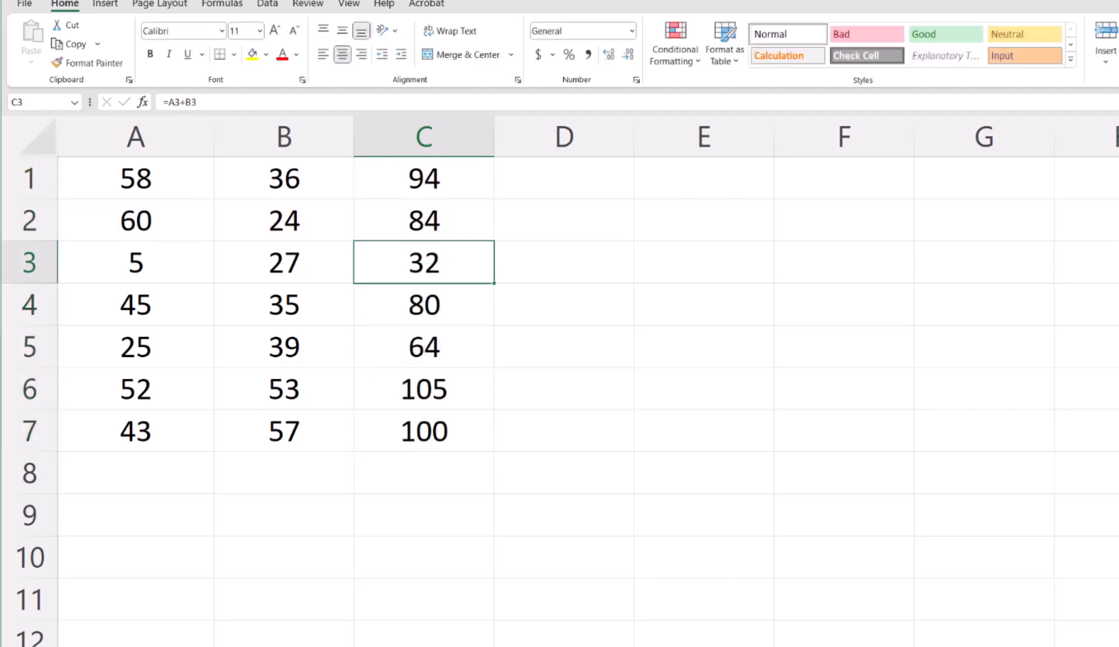
{"action": "key", "text": "F2"}
{"action": "key", "text": "Return"}
{"action": "key", "text": "F2"}
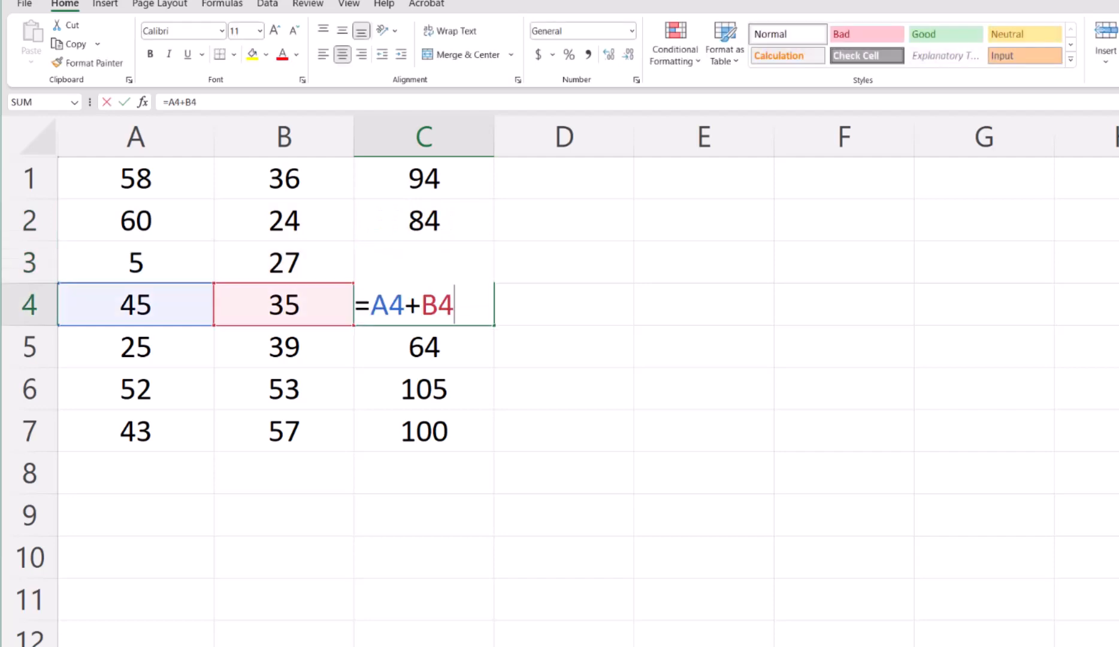
{"action": "key", "text": "Return"}
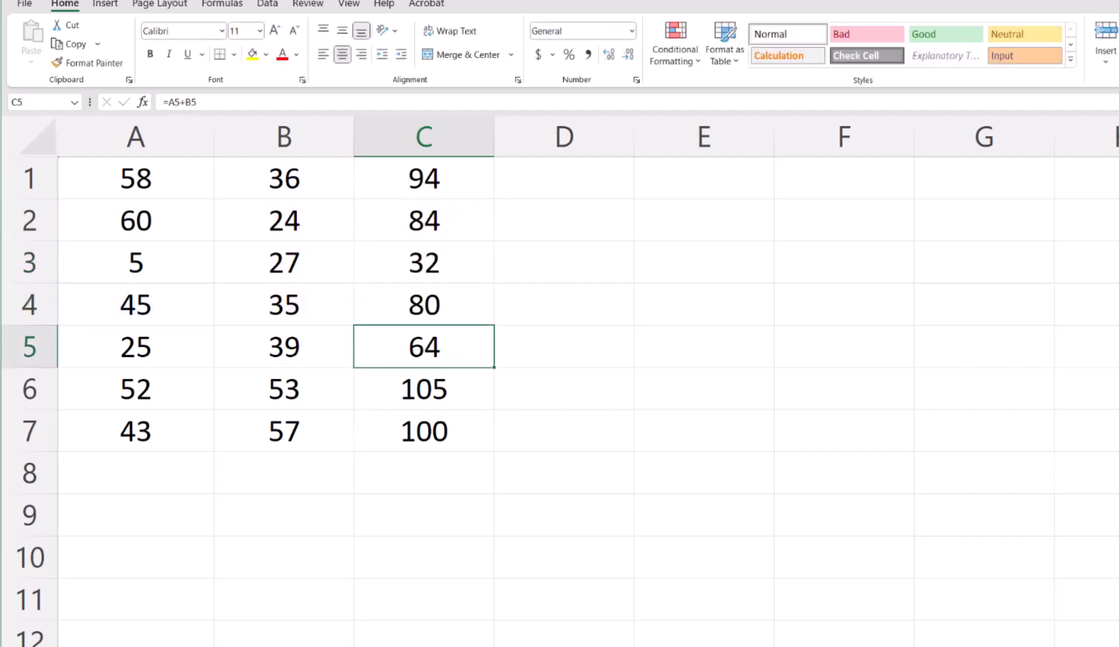
{"action": "key", "text": "F2"}
{"action": "key", "text": "Return"}
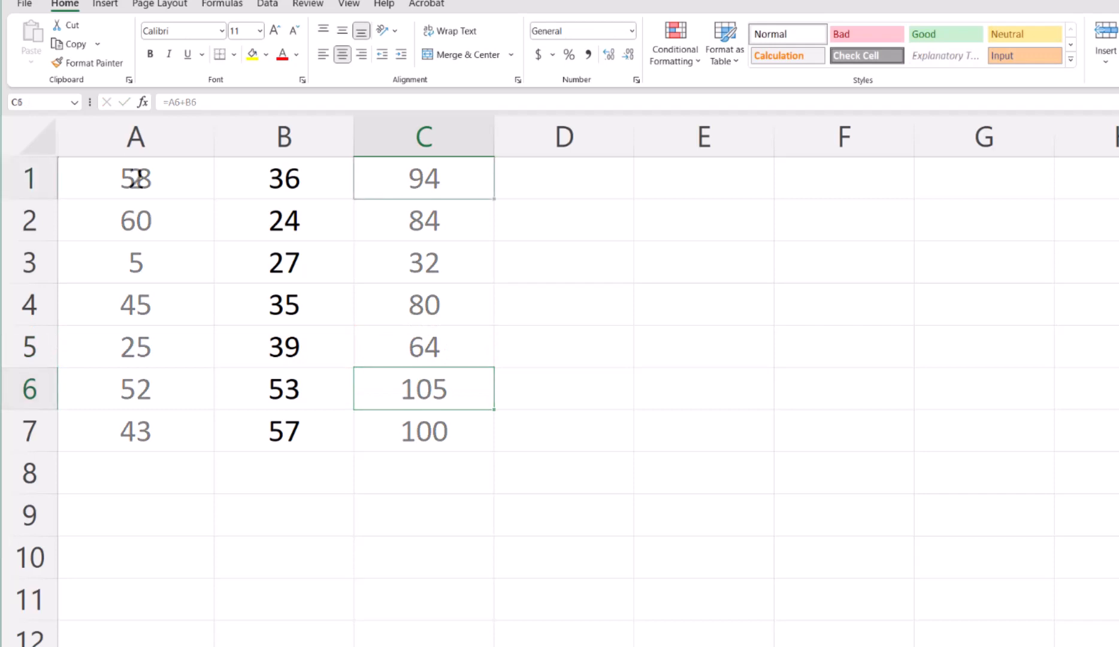
Step: Enter the formula =B1*$A$1 in cell C1, with an absolute reference to A1, and fill it down through C7
{"action": "type", "text": "=B"}
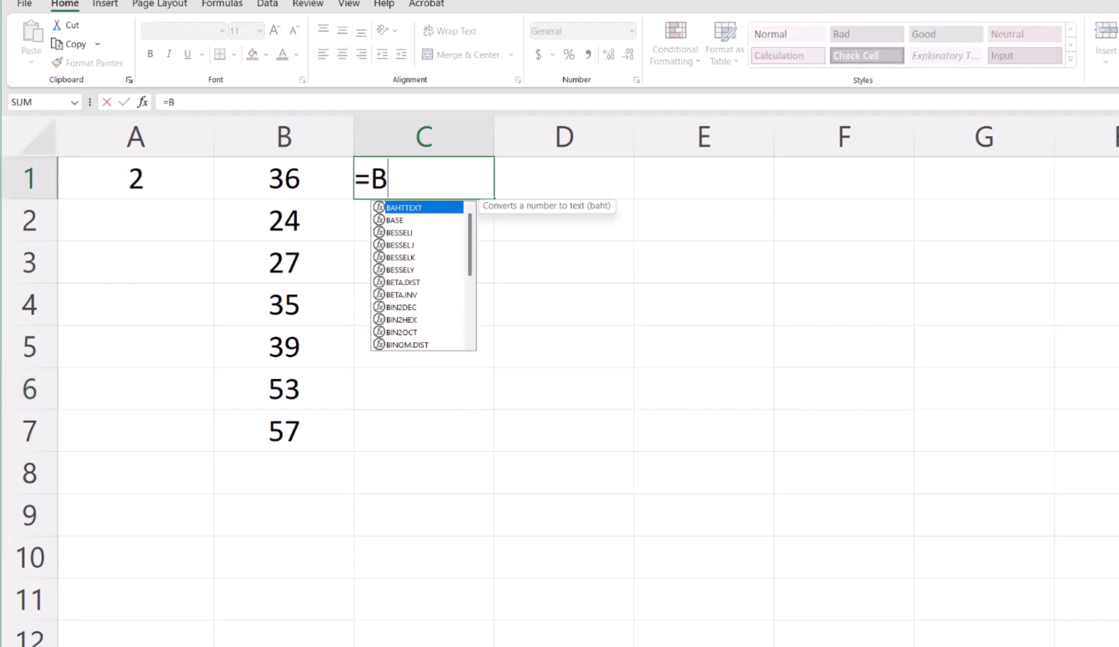
{"action": "type", "text": "1*"}
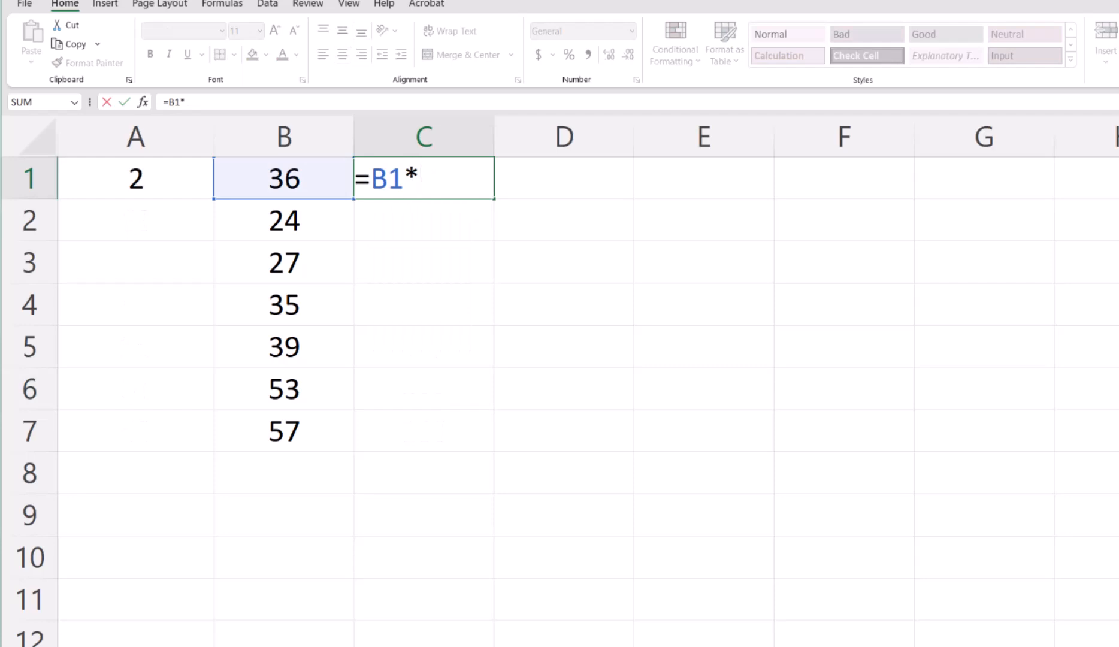
{"action": "type", "text": "A1"}
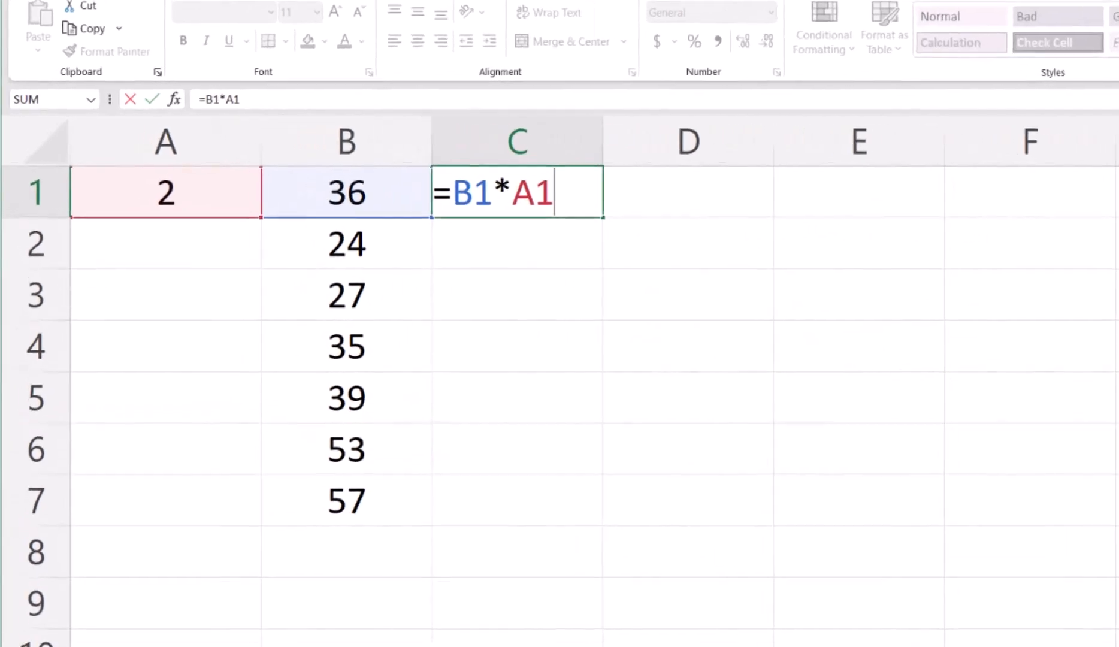
{"action": "left_click", "coordinate": [511, 193]}
{"action": "type", "text": "$"}
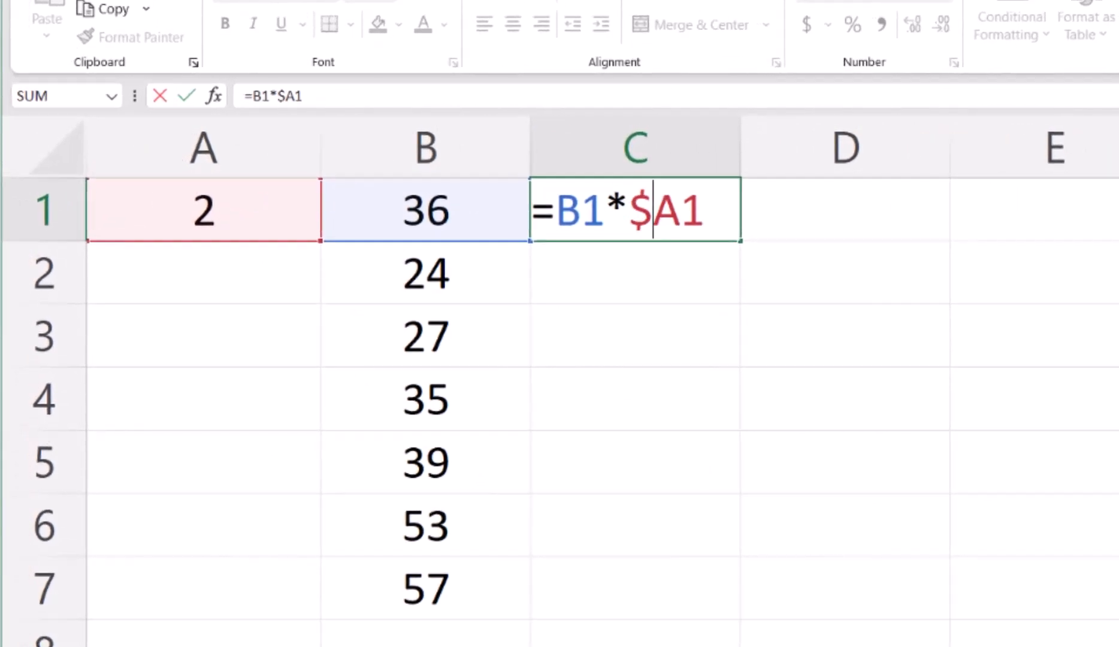
{"action": "key", "text": "Right"}
{"action": "type", "text": "$"}
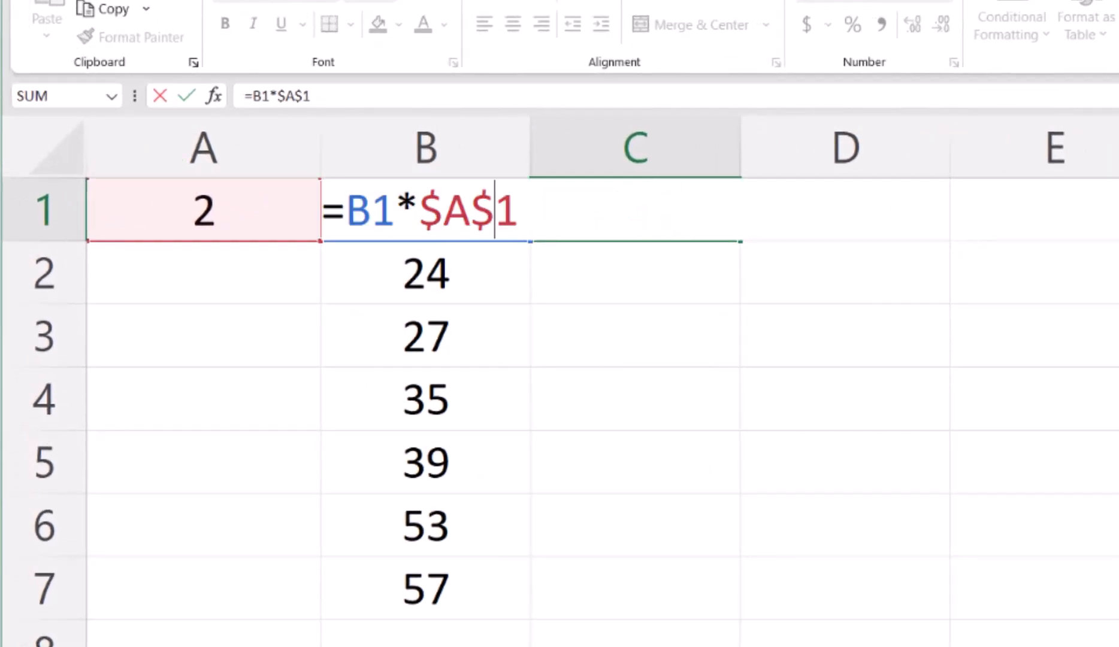
{"action": "key", "text": "Return"}
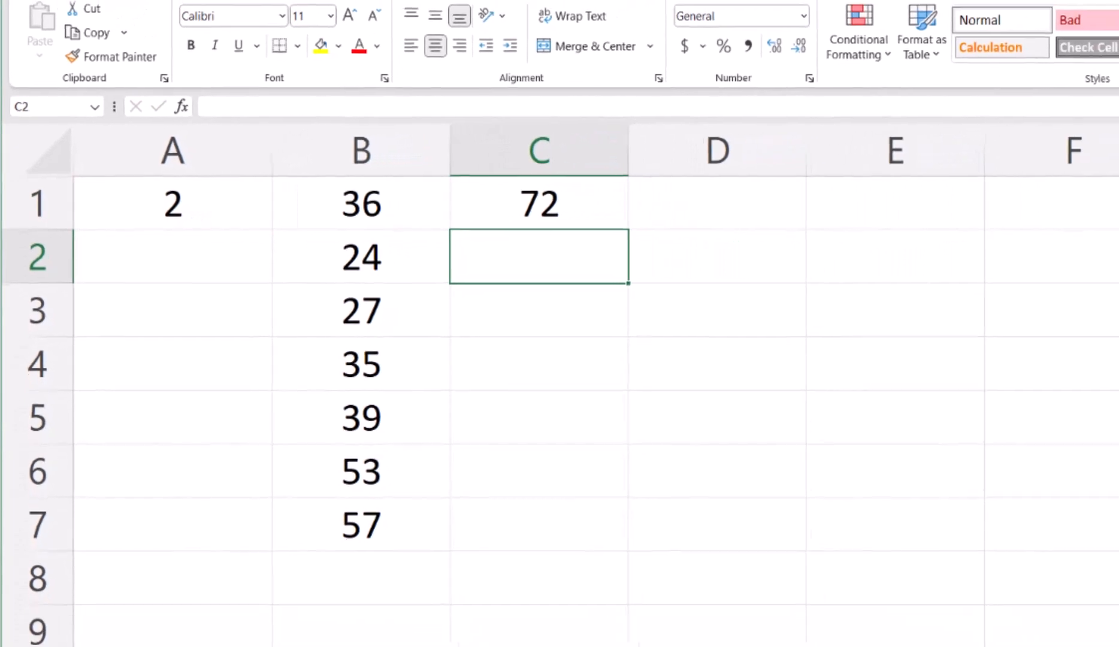
{"action": "left_click", "coordinate": [539, 204]}
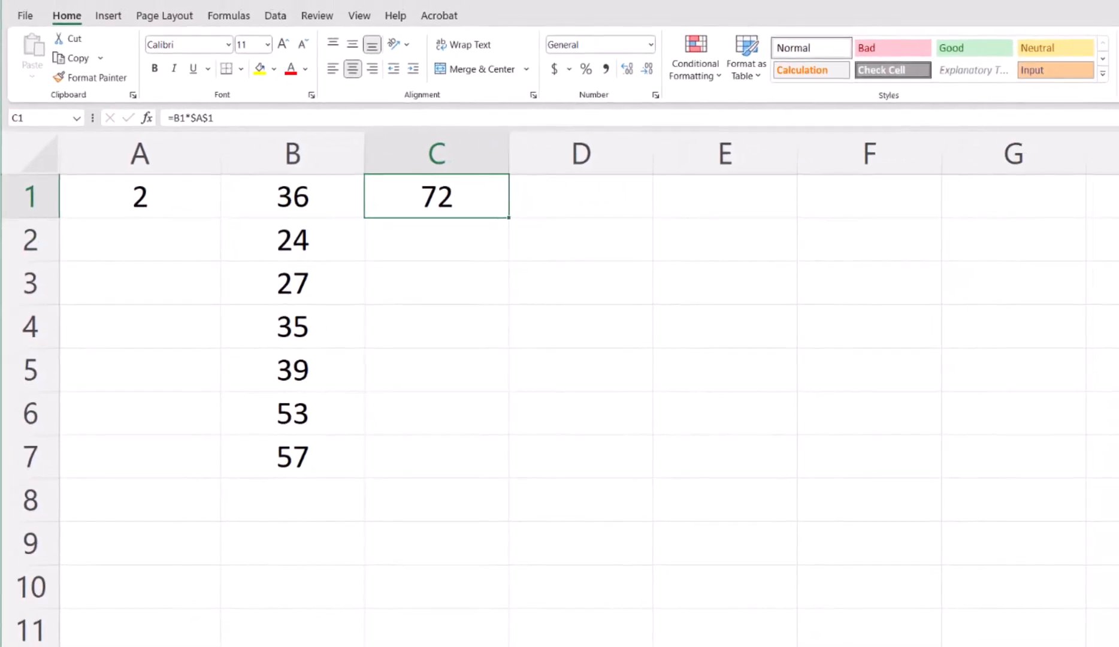
{"action": "double_click", "coordinate": [509, 217]}
Step: Examine the relative and absolute references in the filled multiplication formulas from C2 through C7
{"action": "left_click", "coordinate": [436, 241]}
{"action": "key", "text": "F2"}
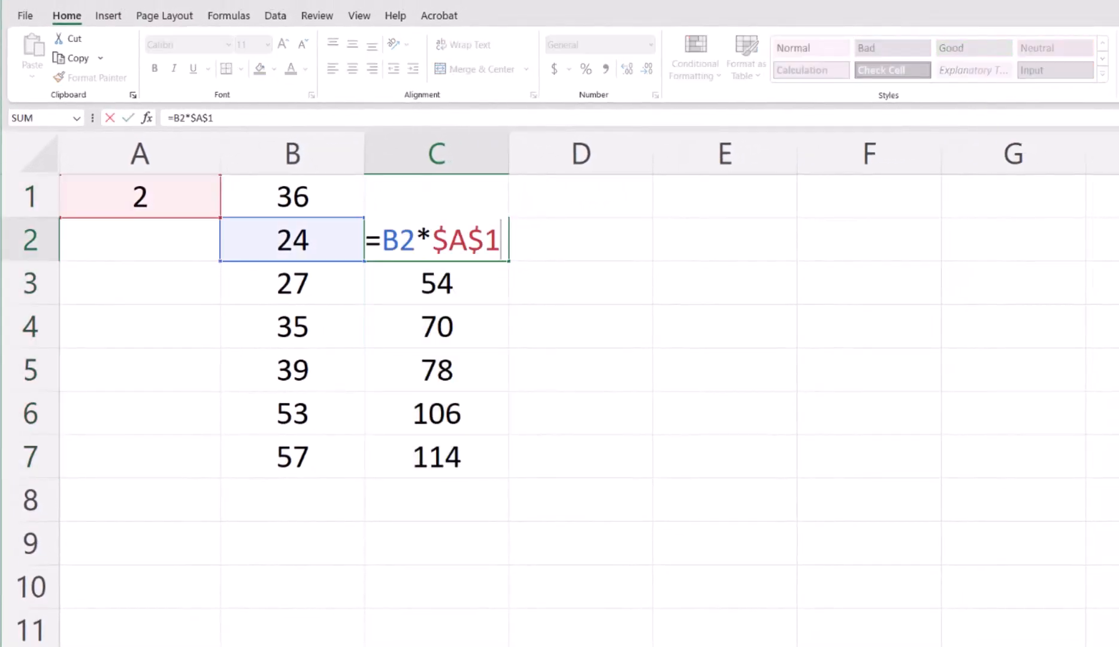
{"action": "key", "text": "Return"}
{"action": "key", "text": "F2"}
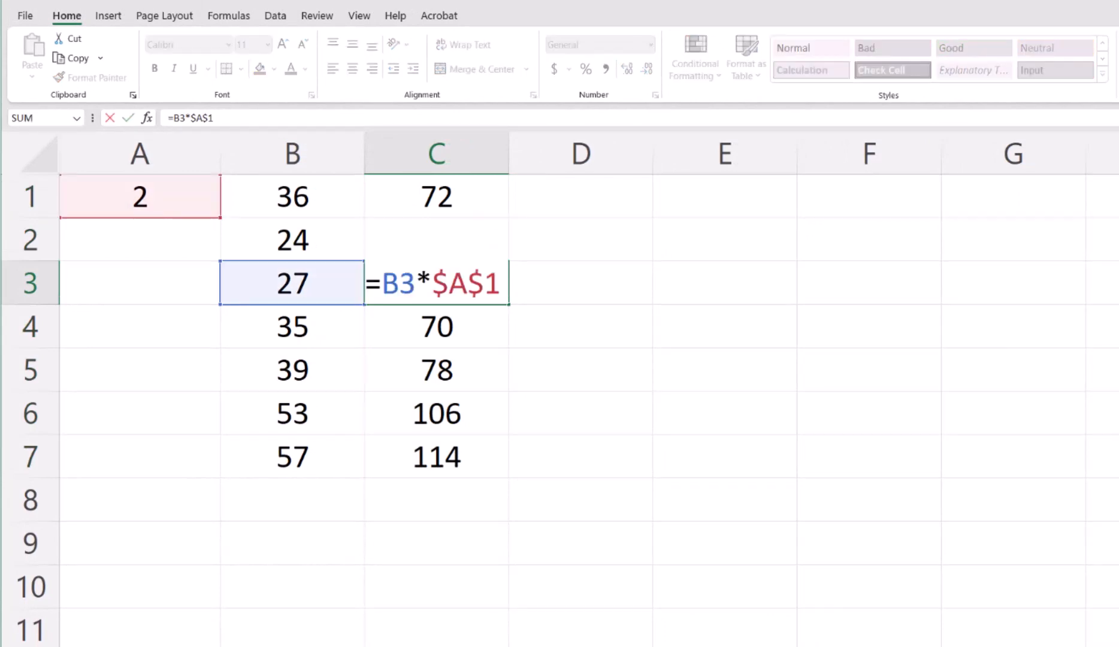
{"action": "key", "text": "Return"}
{"action": "key", "text": "F2"}
{"action": "key", "text": "Return"}
{"action": "key", "text": "F2"}
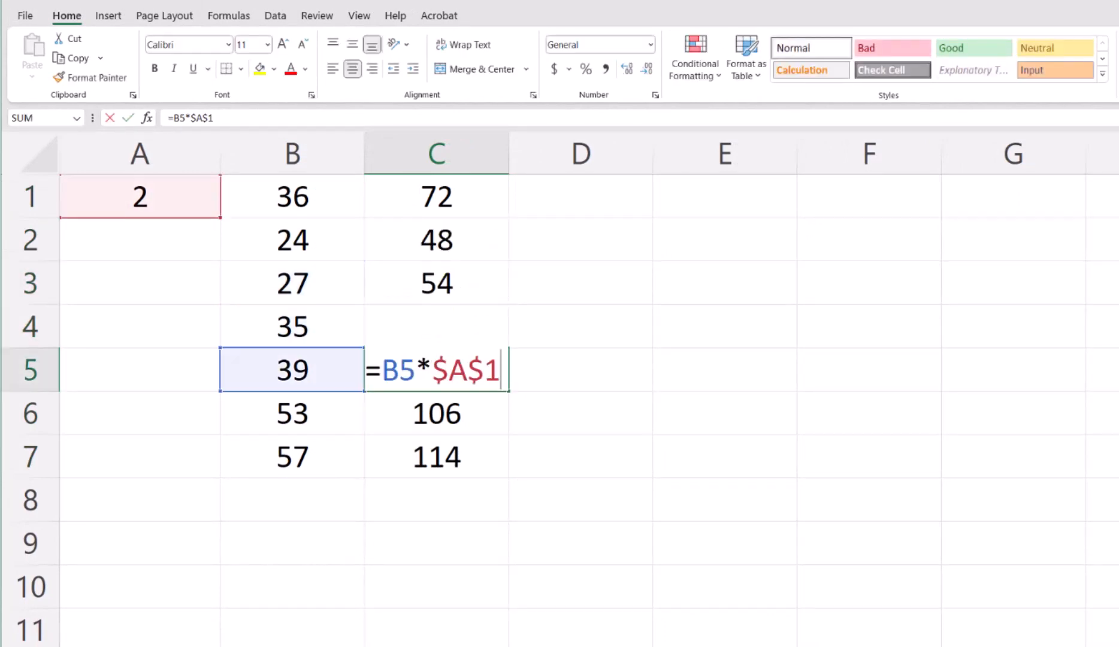
{"action": "key", "text": "Return"}
{"action": "key", "text": "F2"}
{"action": "key", "text": "Return"}
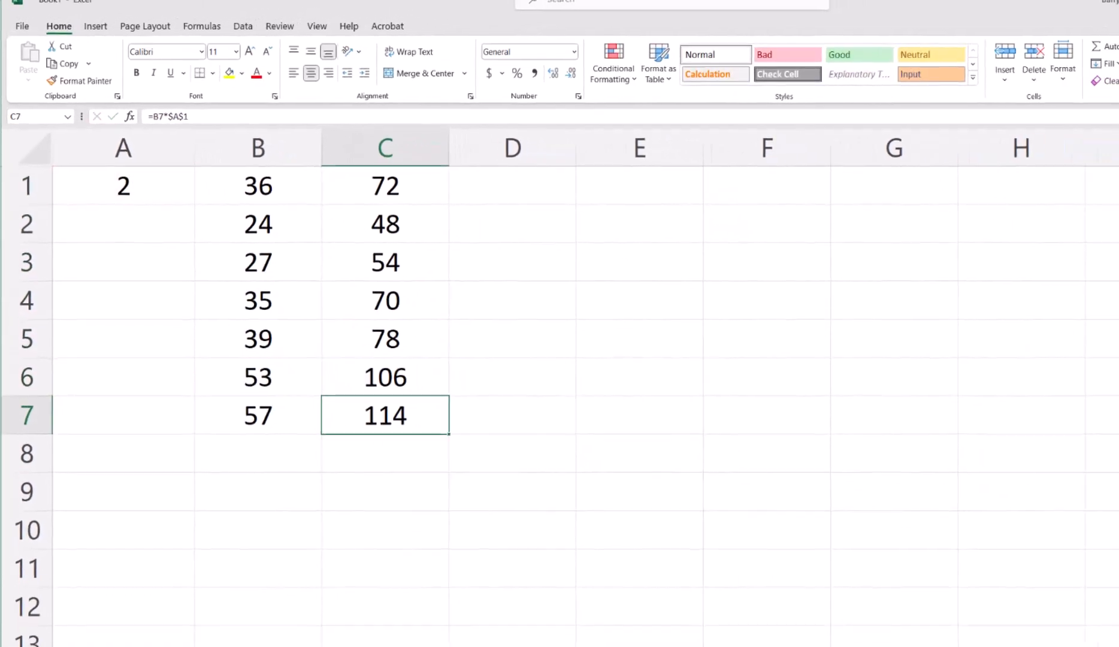
{"action": "key", "text": "F2"}
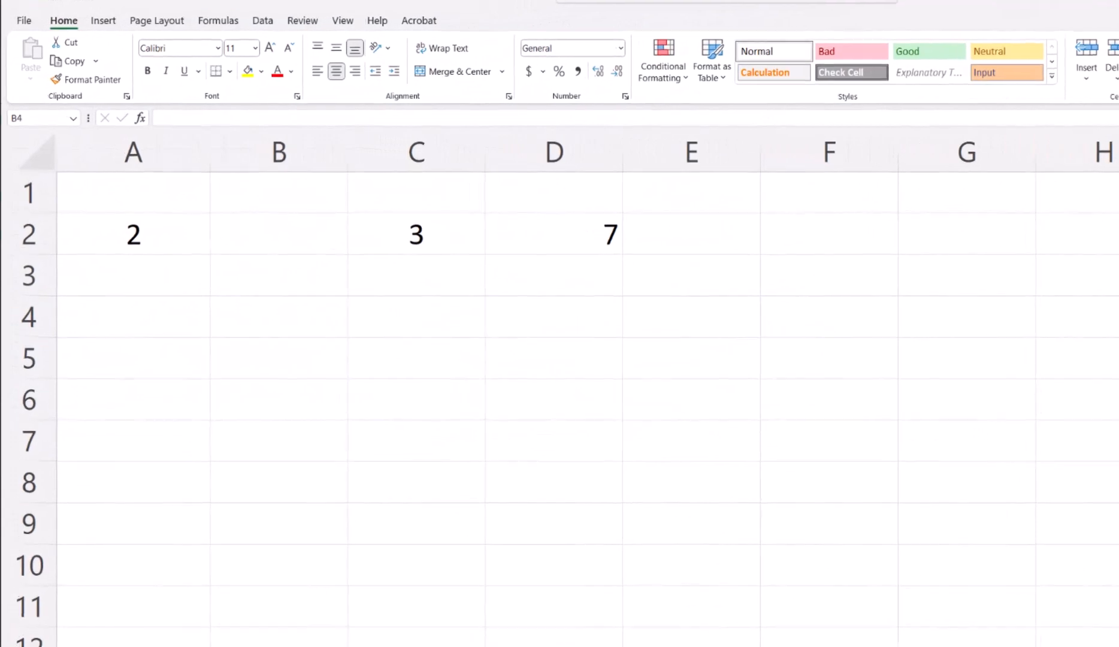
Step: Enter the formula =A2+C2*D2 in cell B4
{"action": "type", "text": "=A2"}
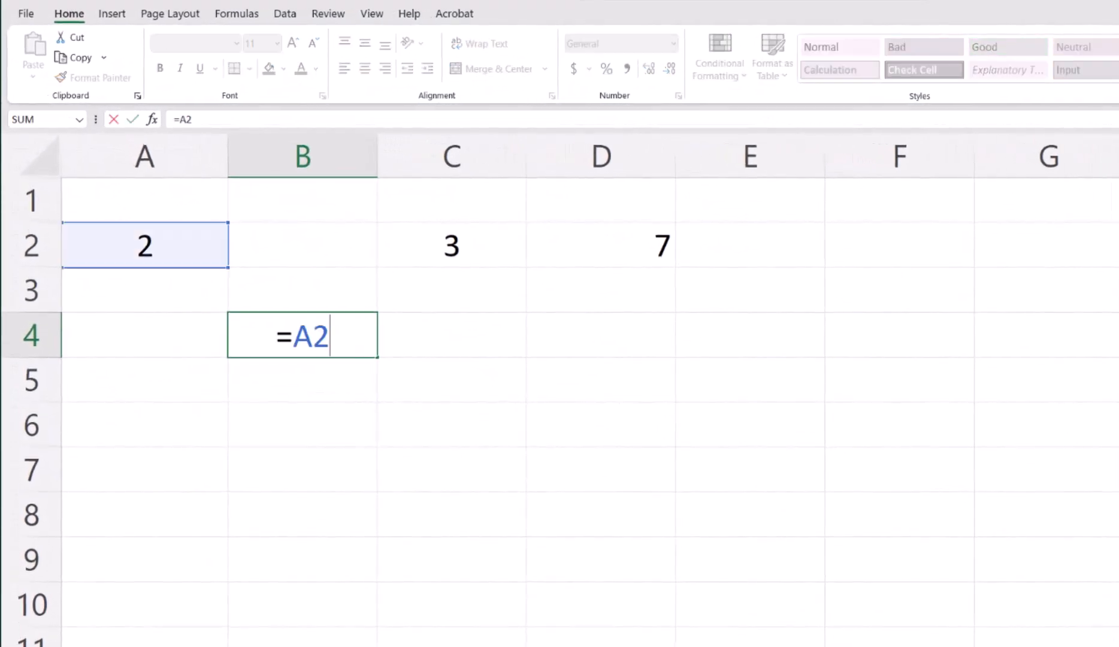
{"action": "type", "text": "+C2"}
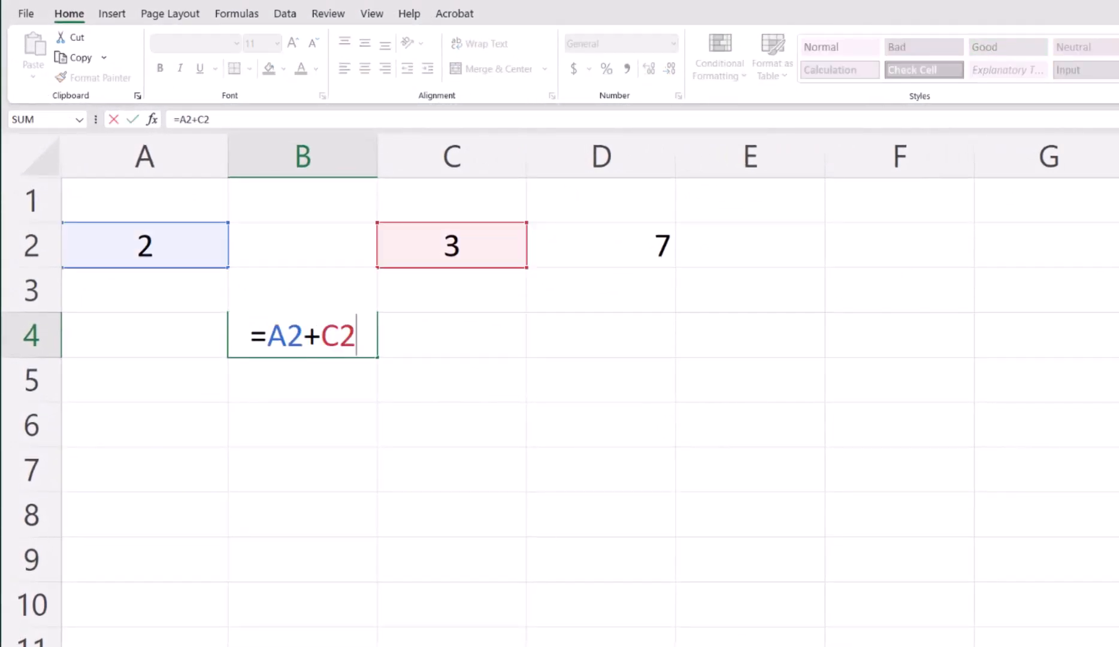
{"action": "type", "text": "*D2"}
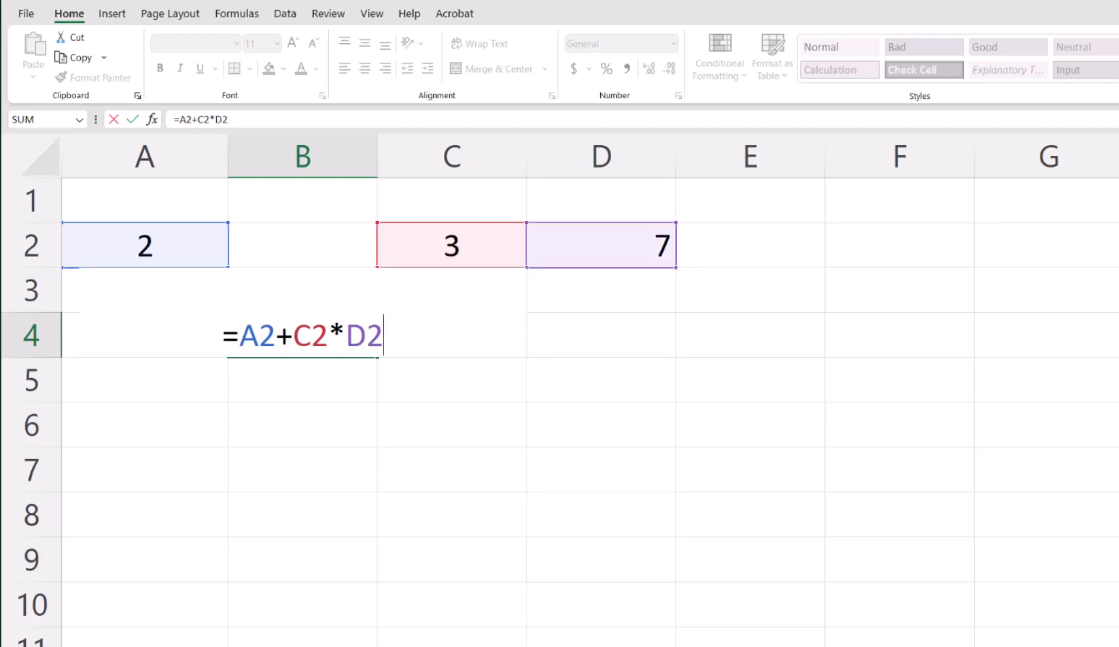
{"action": "key", "text": "Return"}
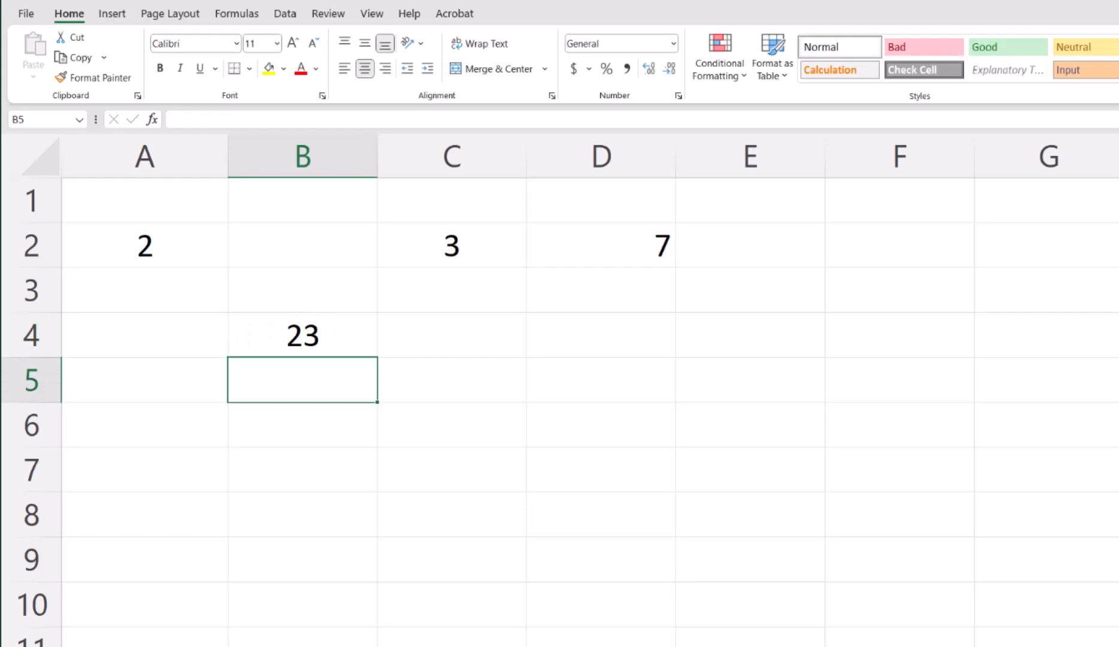
Step: Enter the formula =(A2+C2)*D2 in cell B5, with the addition grouped in parentheses
{"action": "type", "text": "=(A2"}
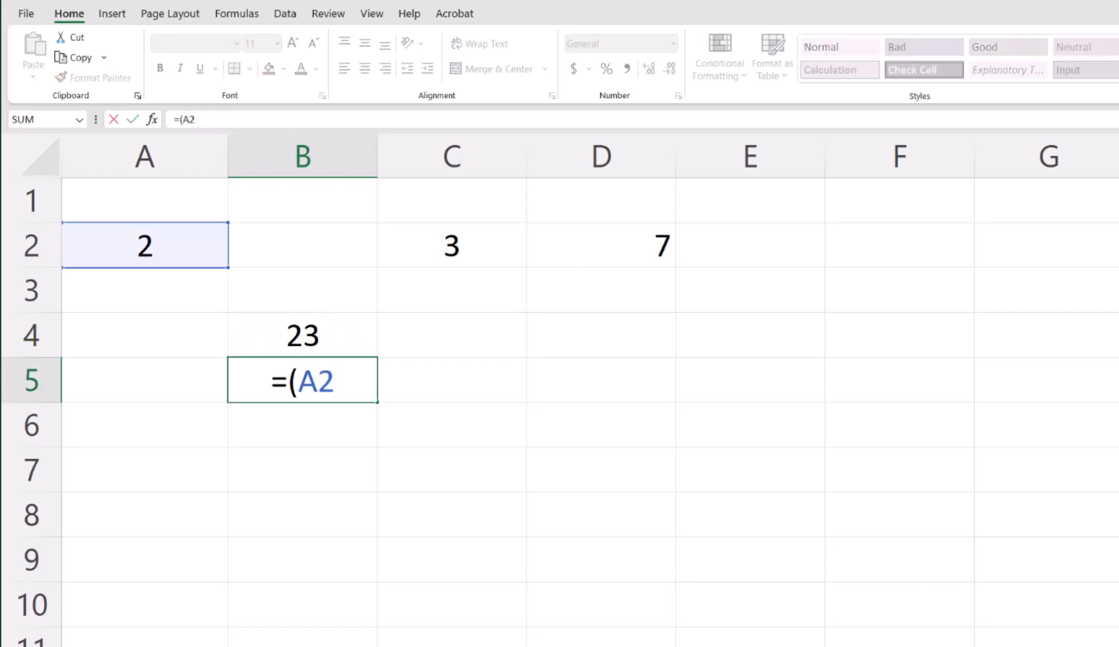
{"action": "type", "text": "+C2)*"}
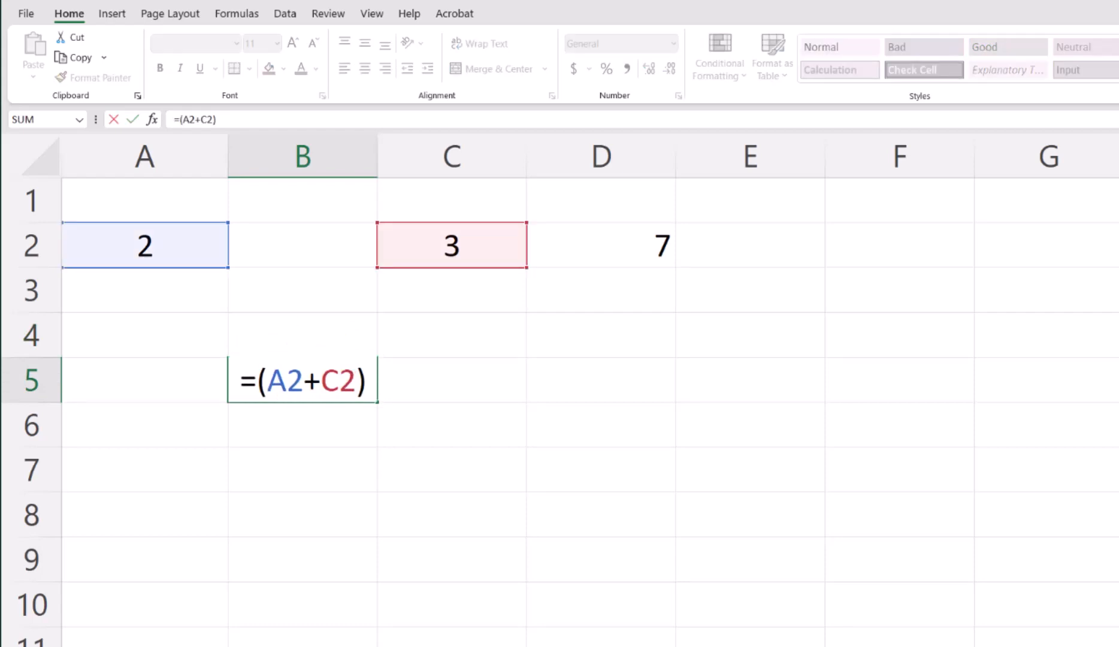
{"action": "type", "text": "D2"}
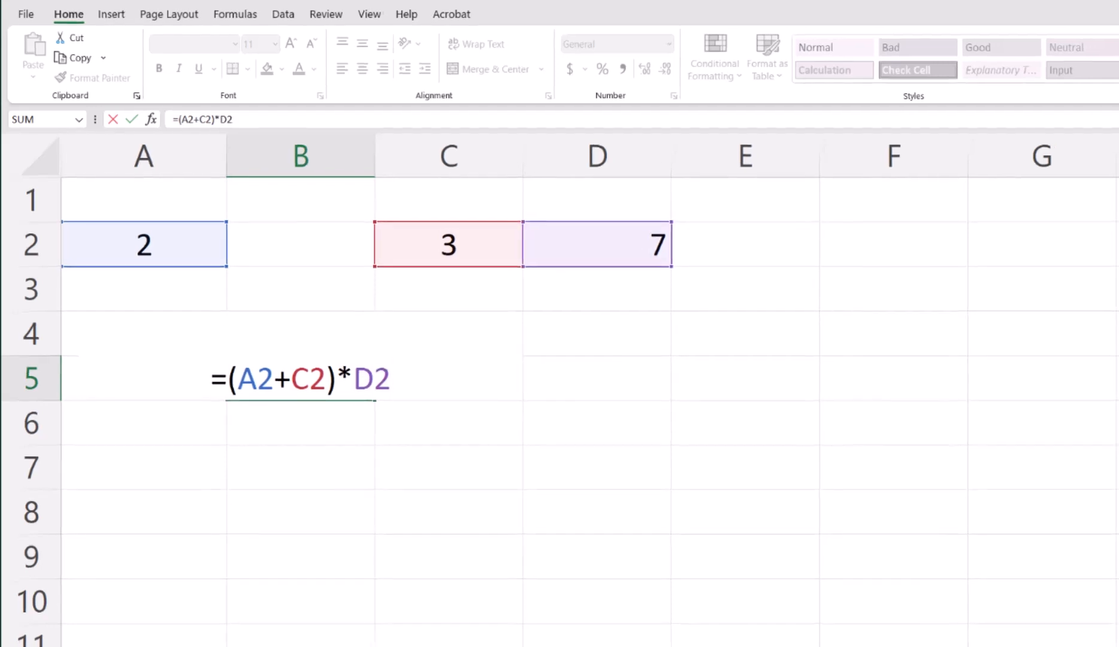
{"action": "key", "text": "Return"}
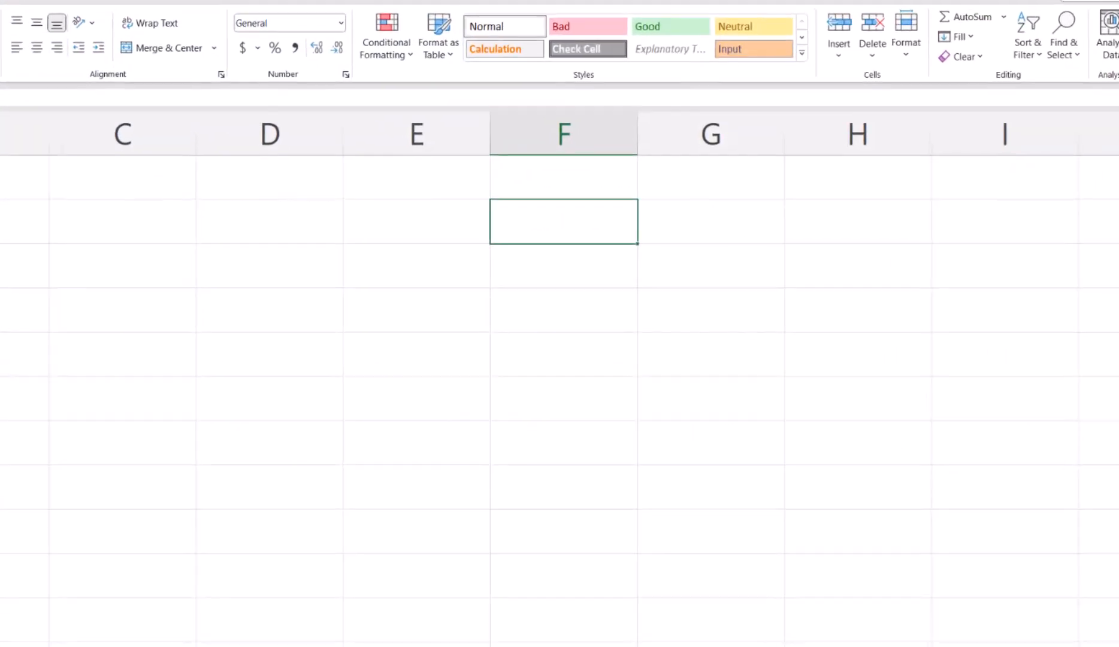
Step: Enter the formula =SUM(5,2,3) in cell F2 to add three literal numbers
{"action": "type", "text": "=su"}
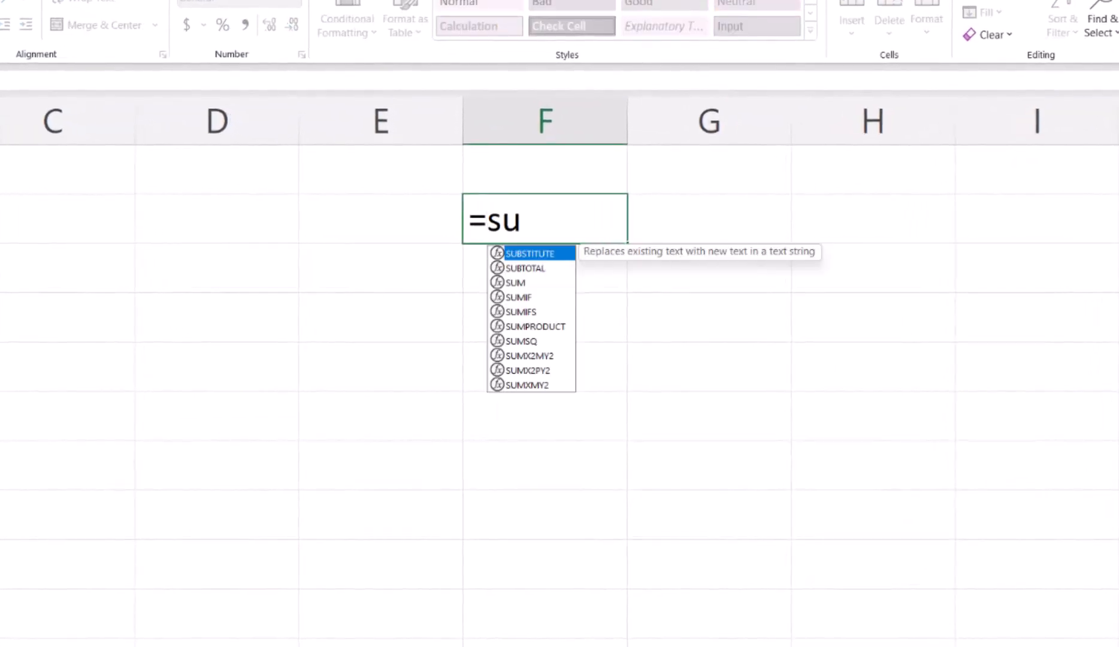
{"action": "type", "text": "m(5,"}
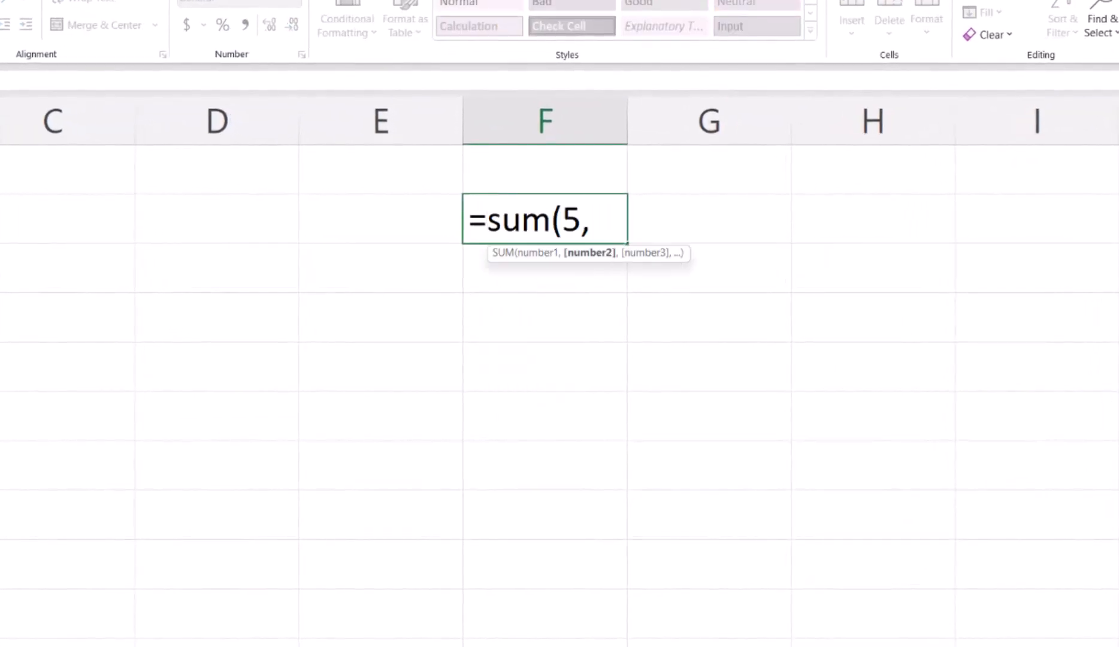
{"action": "type", "text": "2,3)"}
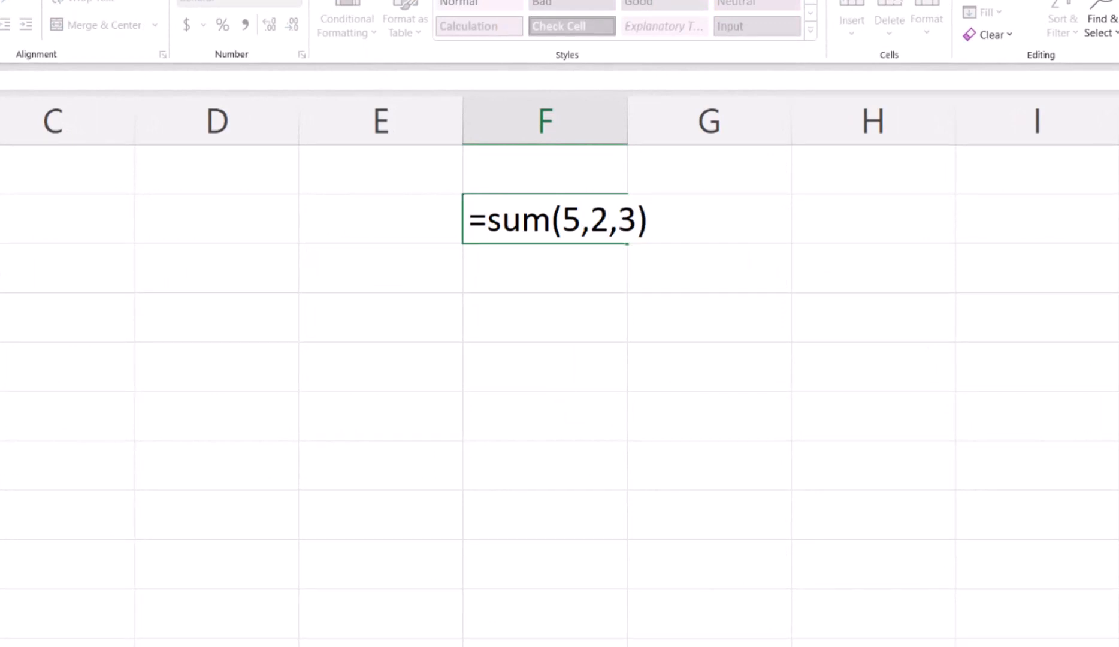
{"action": "key", "text": "Return"}
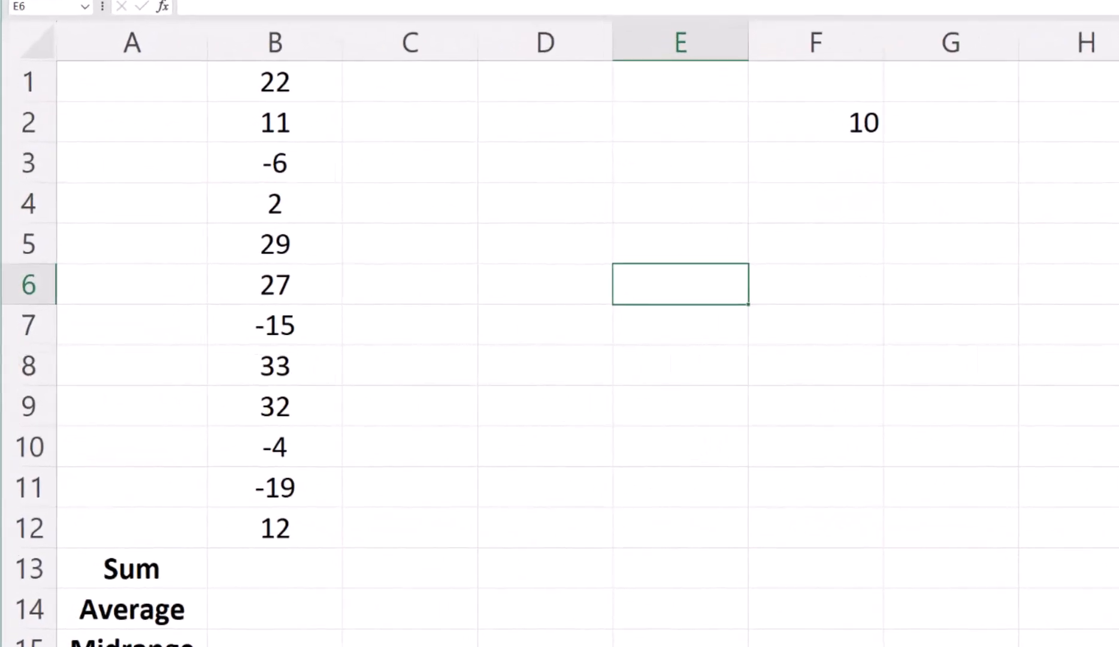
Step: Enter the formula =SUM(B1:B12) in cell B13, beside the Sum label
{"action": "left_click", "coordinate": [283, 575]}
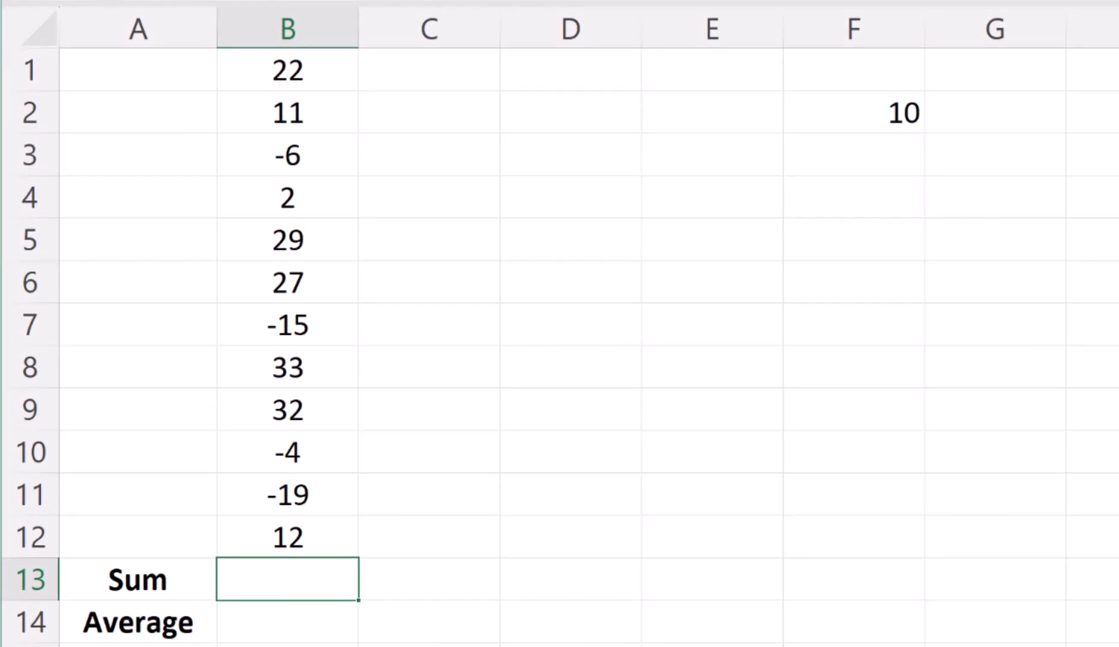
{"action": "type", "text": "=sum(B1:B1"}
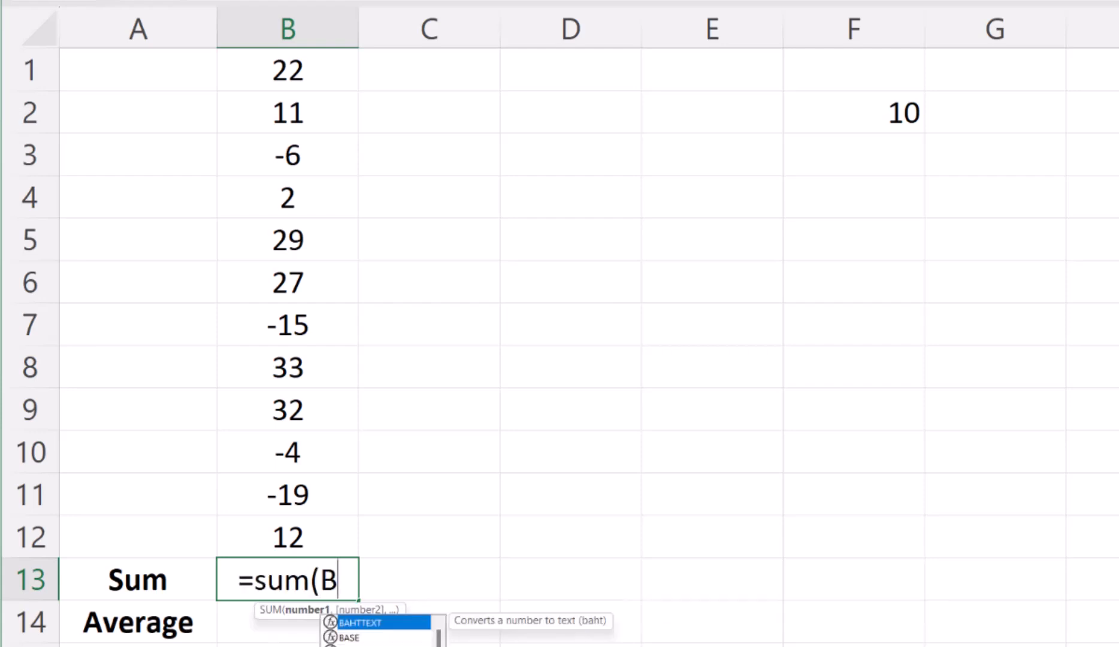
{"action": "type", "text": "2)"}
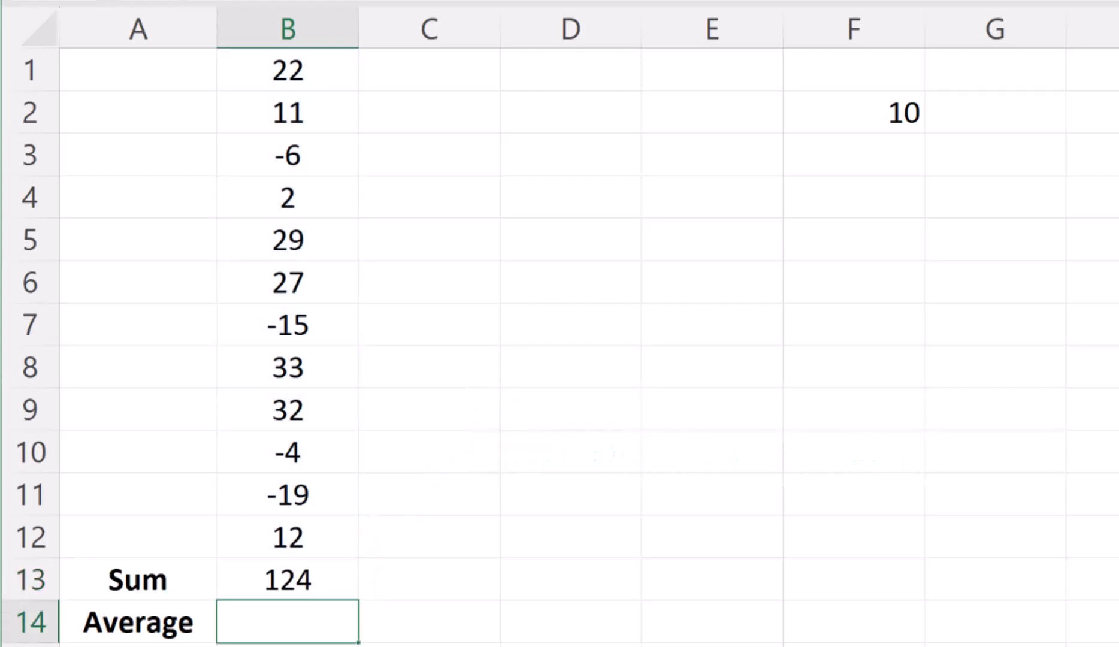
Step: Enter an AVERAGE formula for the range B1:B12 in cell B14, beside the Average label
{"action": "type", "text": "=ave"}
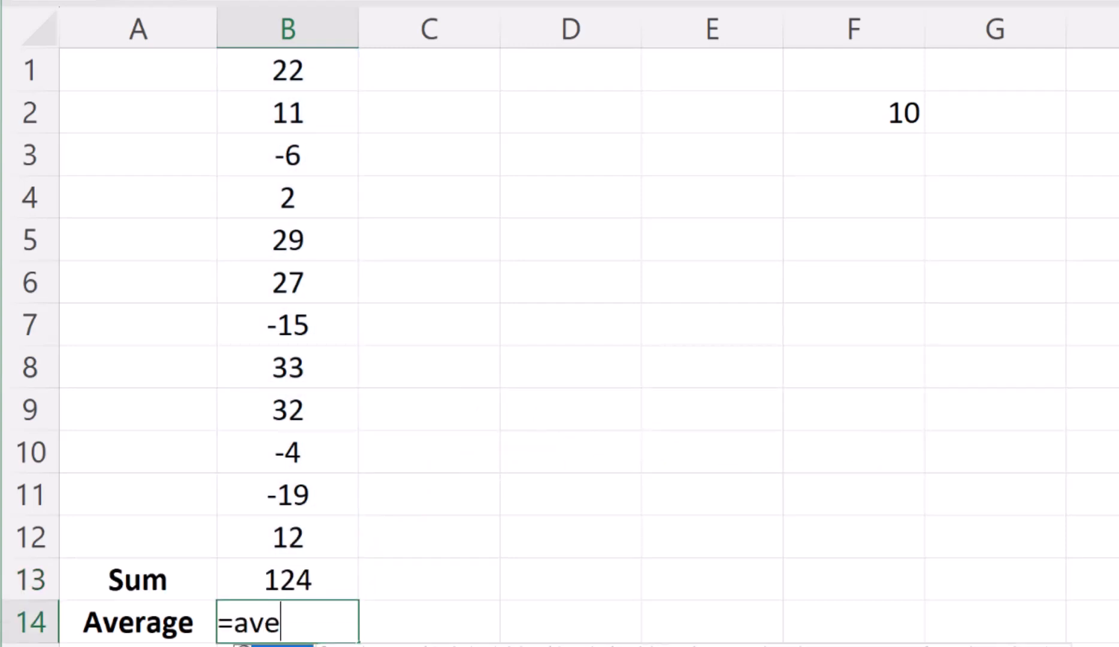
{"action": "type", "text": "rage("}
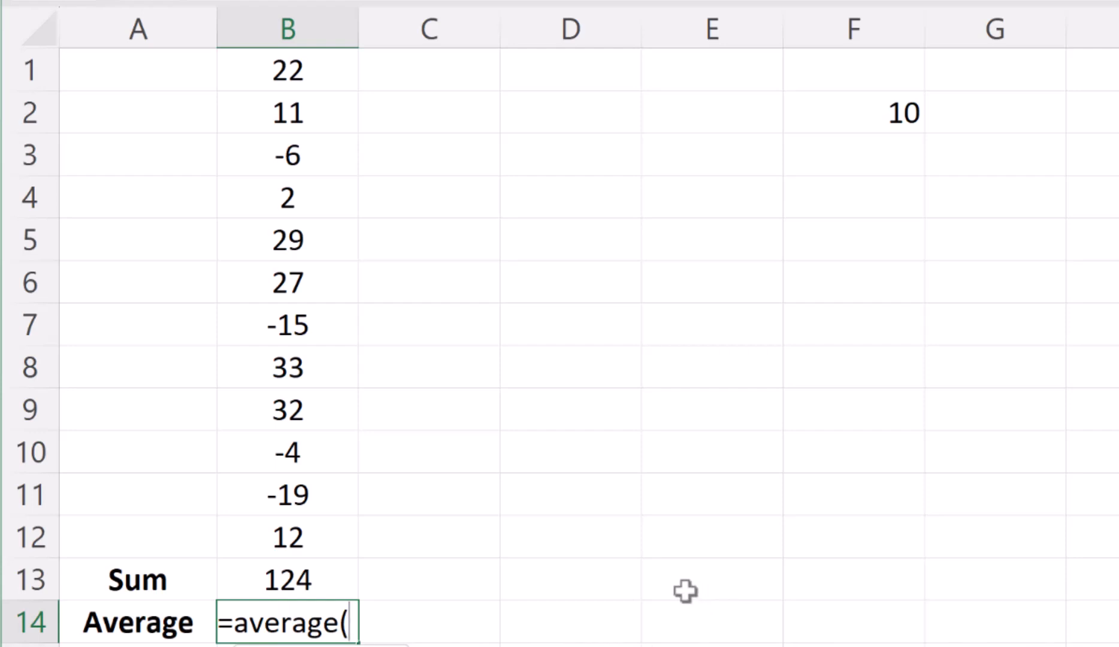
{"action": "left_click", "coordinate": [284, 64]}
{"action": "left_click_drag", "start_coordinate": [285, 65], "coordinate": [258, 547]}
{"action": "type", "text": ")"}
{"action": "key", "text": "Return"}
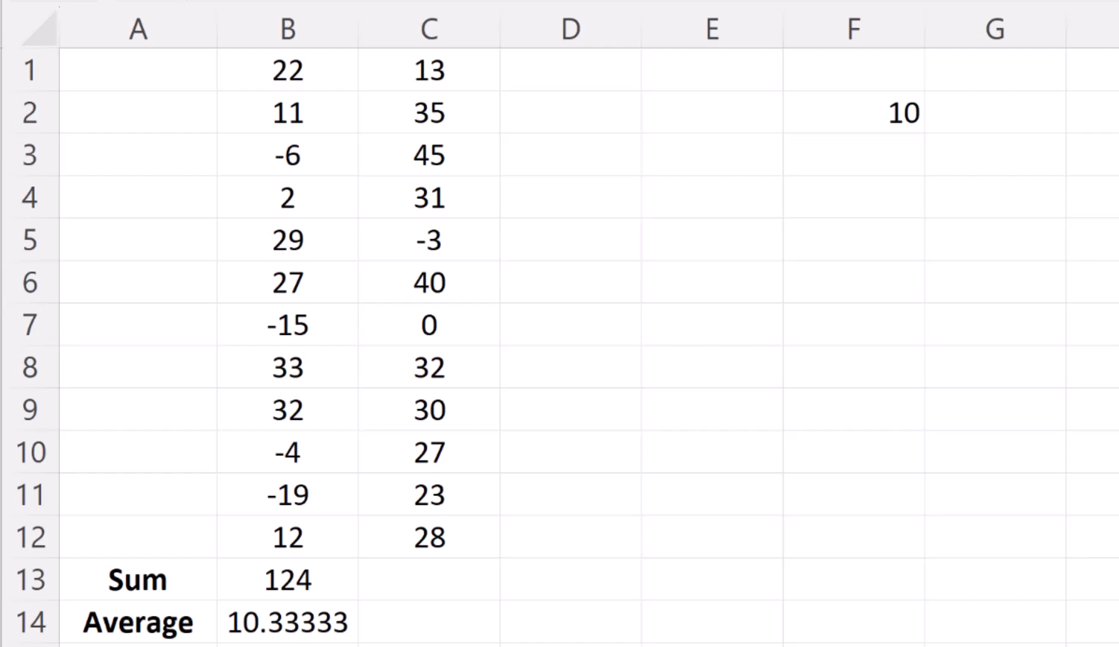
Step: Copy the Sum and Average formulas from B13:B14 into C13:C14, and go to the Midrange cell B15
{"action": "left_click_drag", "start_coordinate": [288, 580], "coordinate": [287, 623]}
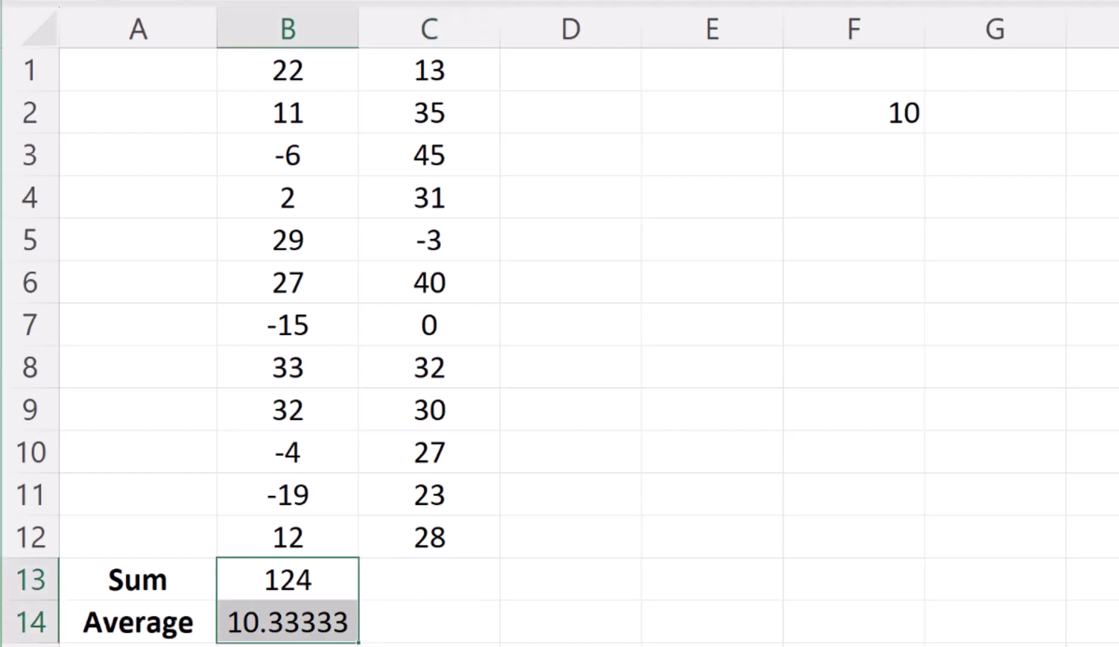
{"action": "key", "text": "ctrl+c"}
{"action": "key", "text": "Right"}
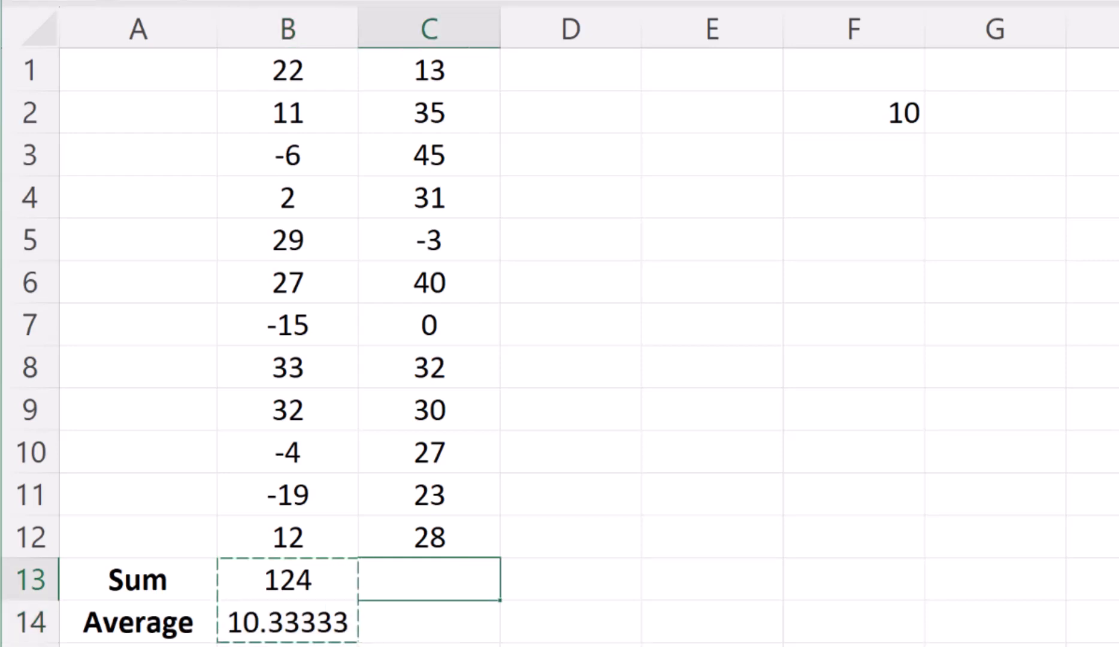
{"action": "key", "text": "shift+Down"}
{"action": "key", "text": "ctrl+v"}
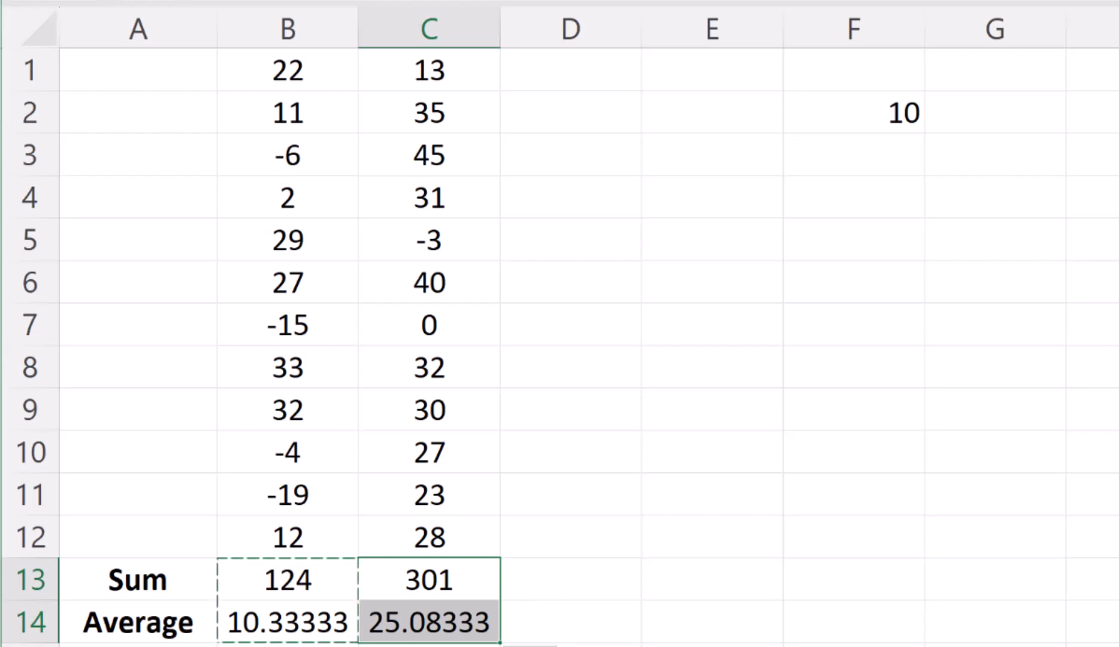
{"action": "key", "text": "Escape"}
{"action": "key", "text": "Left"}
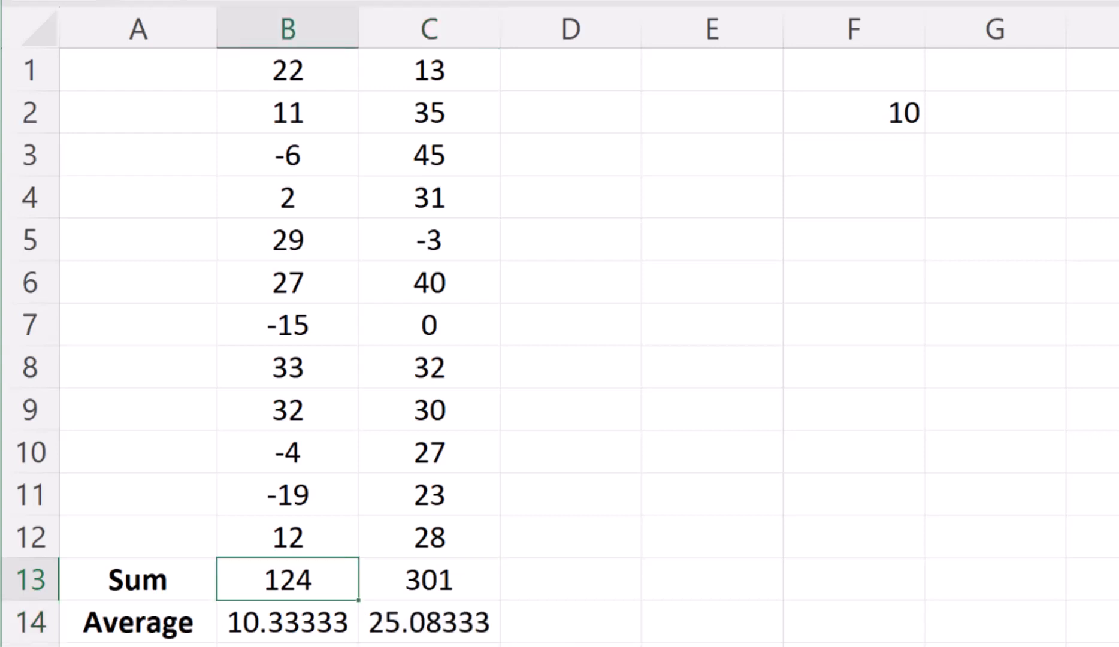
{"action": "key", "text": "Down"}
{"action": "key", "text": "Down"}
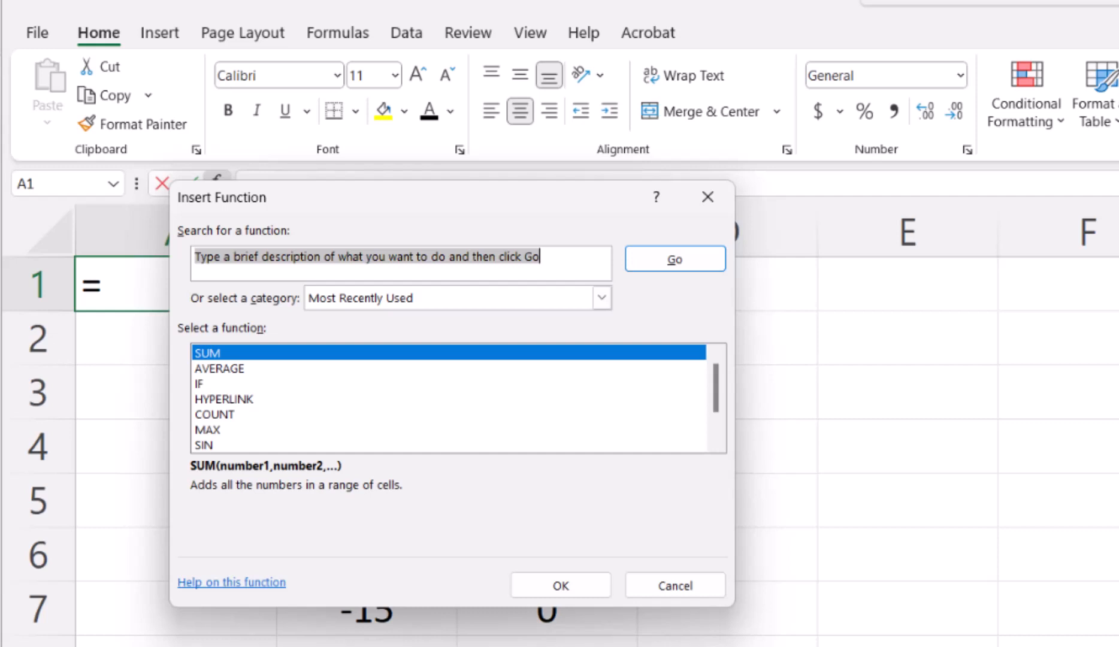
Step: Search the available functions for "random" and look through RAND, RANDARRAY and RANDBETWEEN
{"action": "type", "text": "random"}
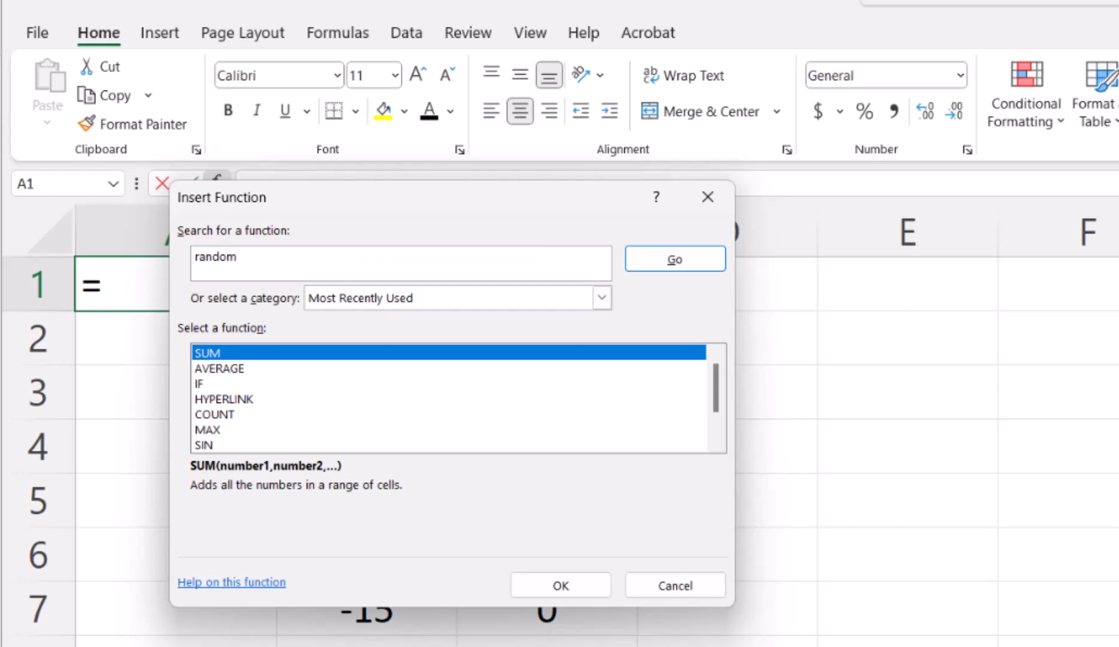
{"action": "key", "text": "Return"}
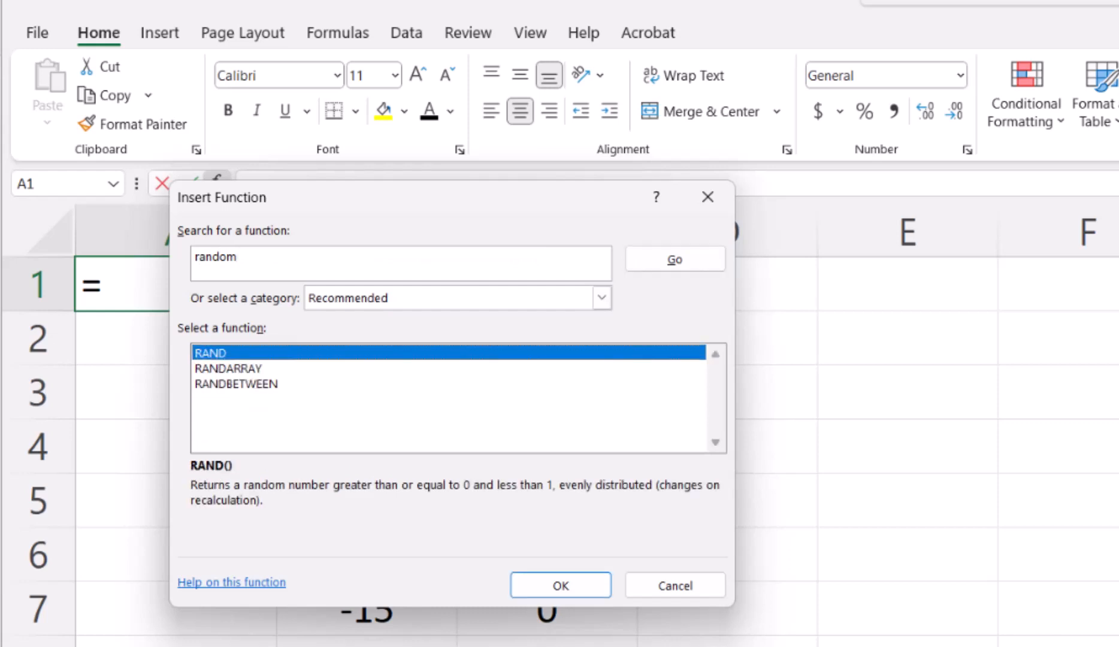
{"action": "key", "text": "Down"}
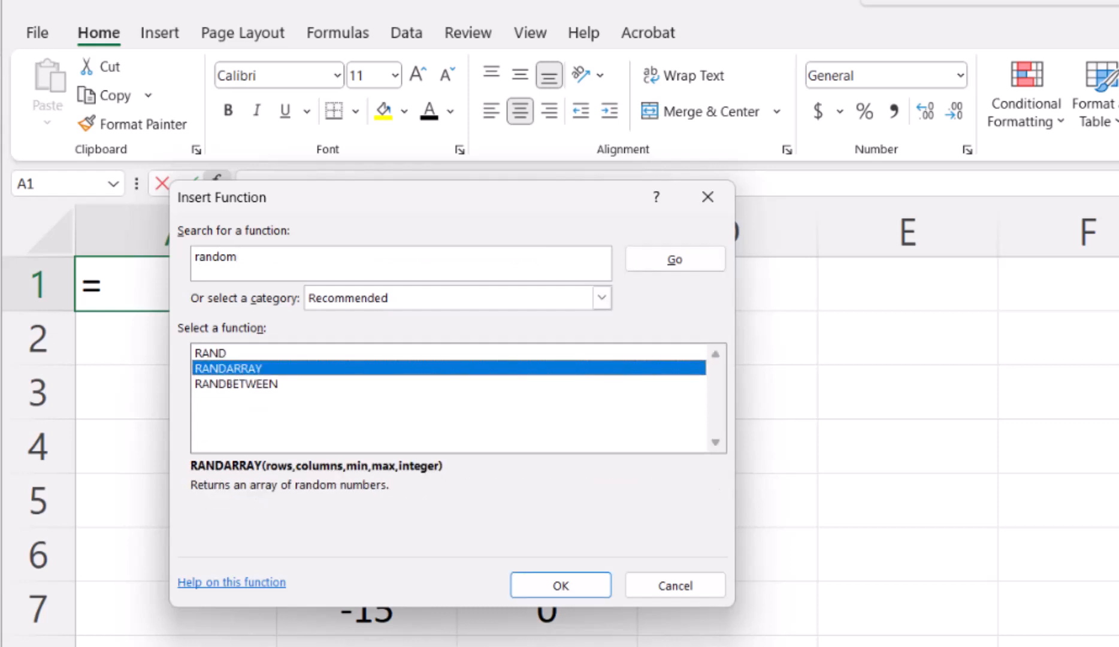
{"action": "key", "text": "Down"}
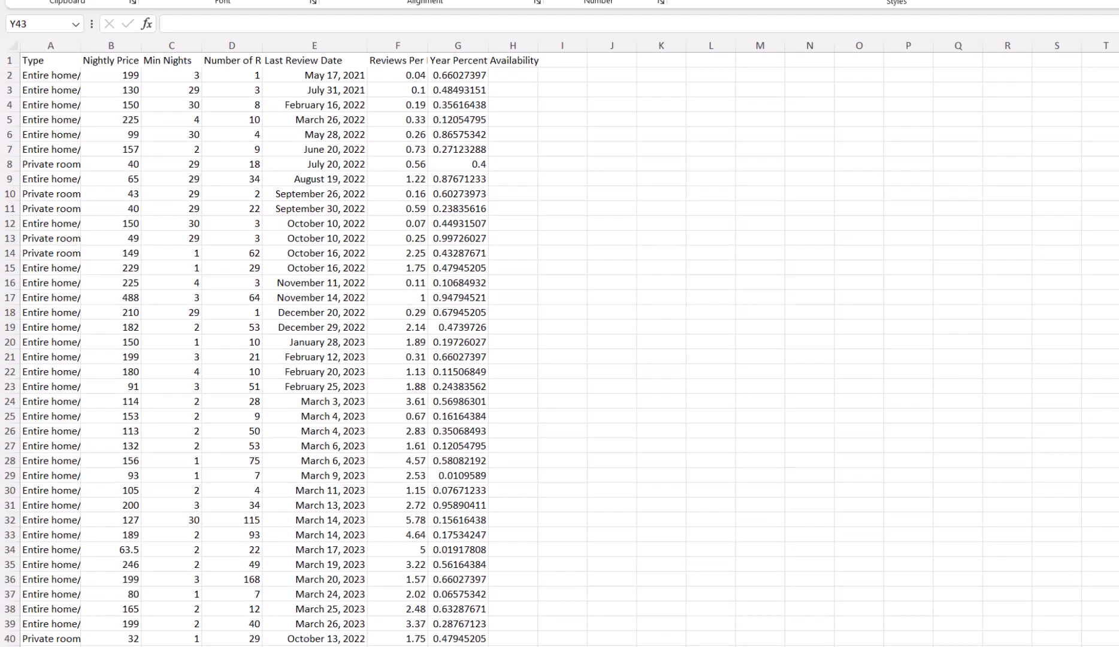
Step: Name the Nightly Price values in B2:B40 as the range Nprice
{"action": "left_click_drag", "start_coordinate": [120, 638], "coordinate": [120, 75]}
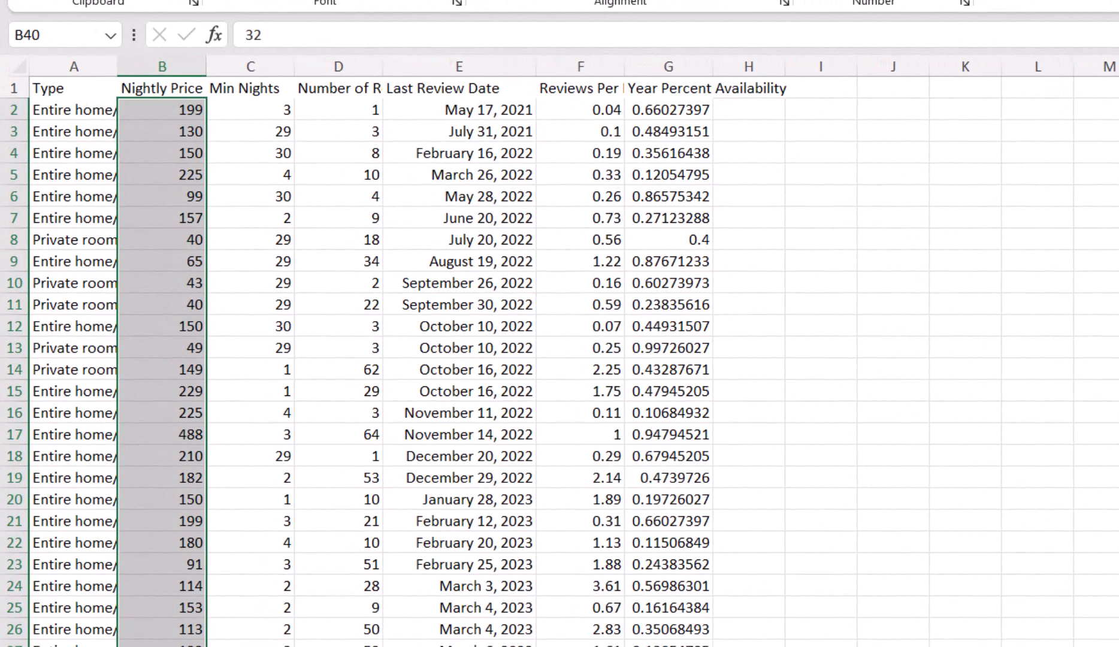
{"action": "left_click", "coordinate": [53, 34]}
{"action": "type", "text": "Nprice"}
{"action": "key", "text": "Return"}
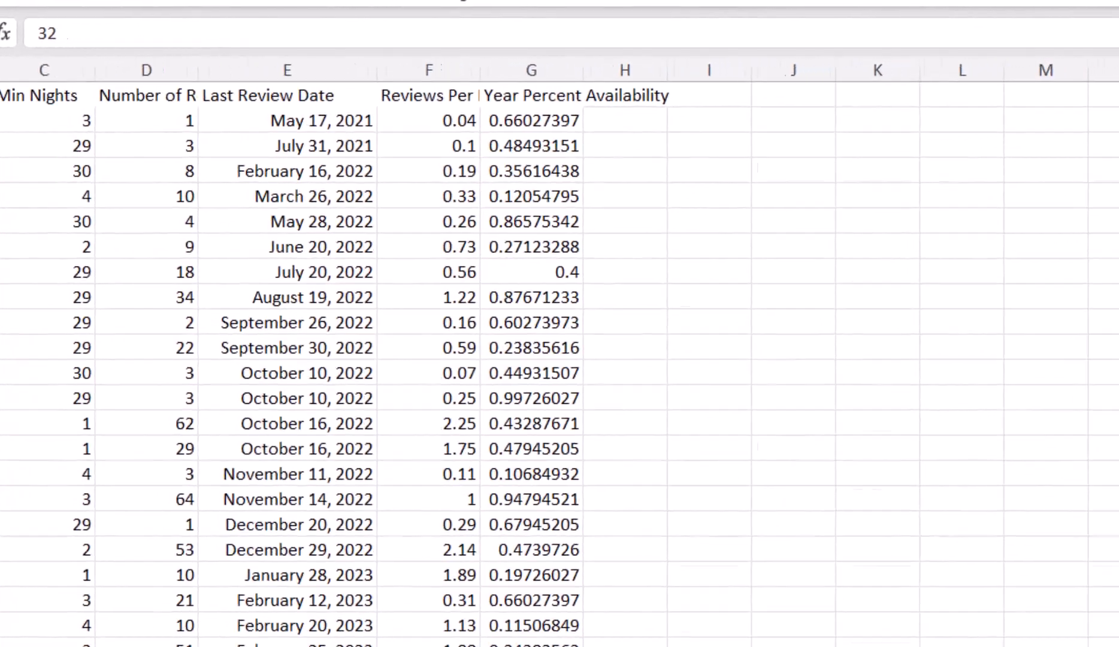
Step: Enter the formula =AVERAGE(Nprice) in cell J6 to average the nightly prices
{"action": "left_click", "coordinate": [893, 197]}
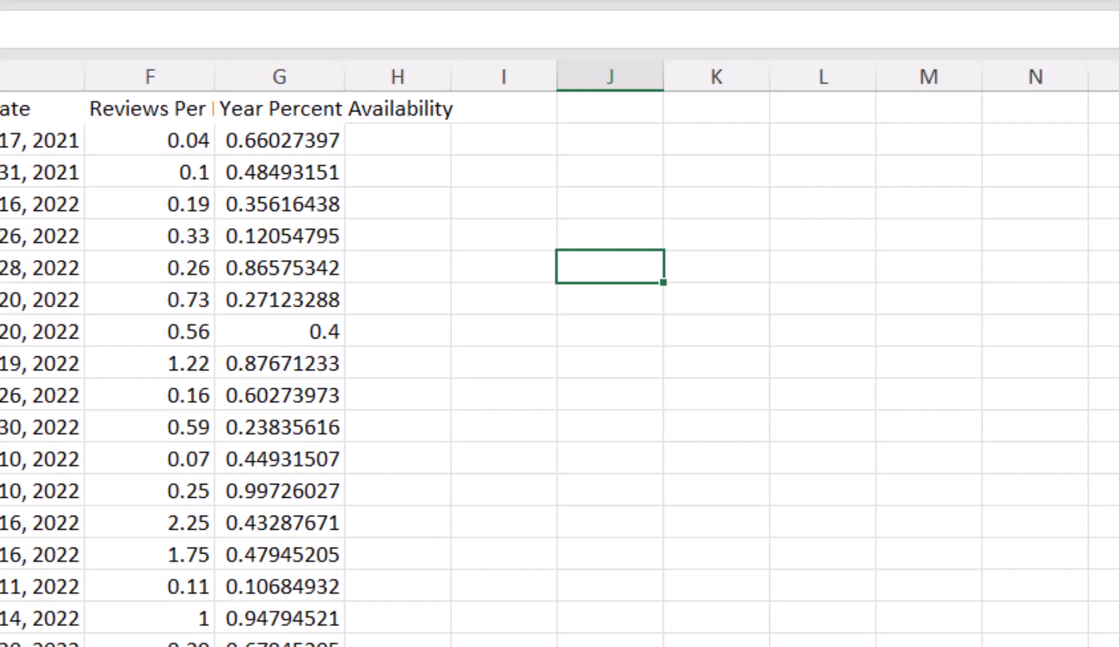
{"action": "type", "text": "=average"}
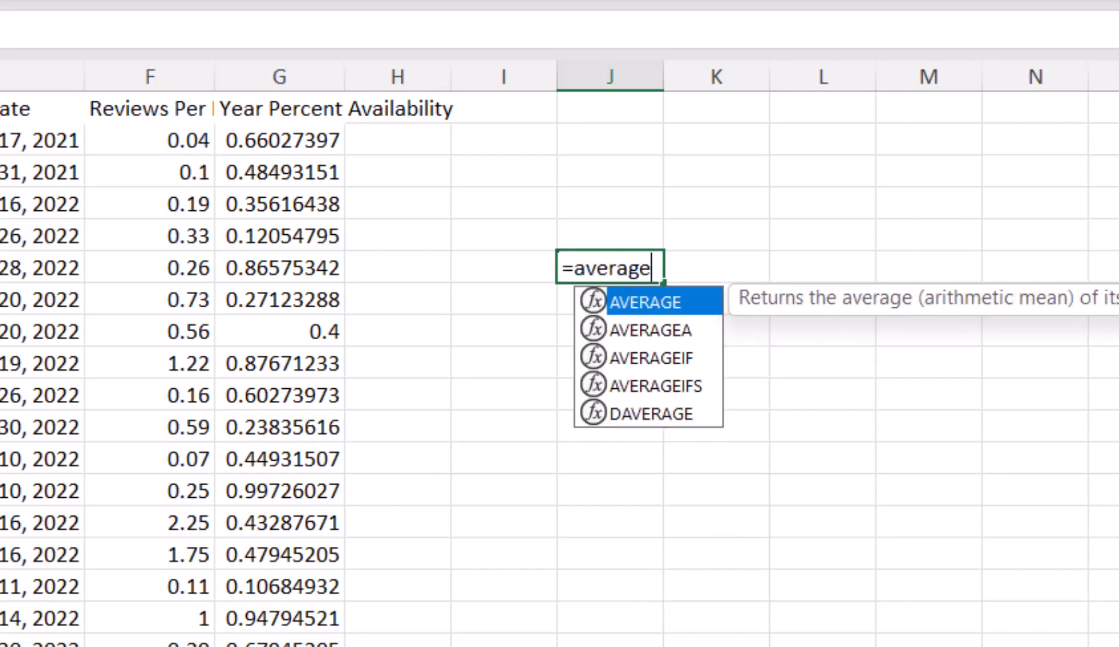
{"action": "type", "text": "(n"}
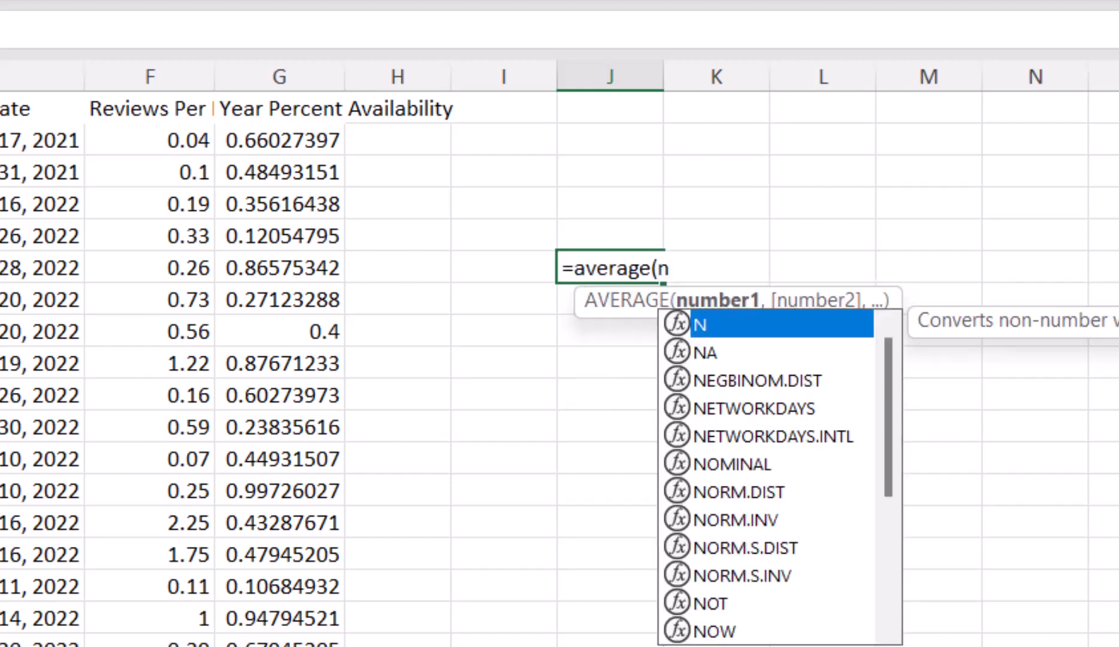
{"action": "type", "text": "price)"}
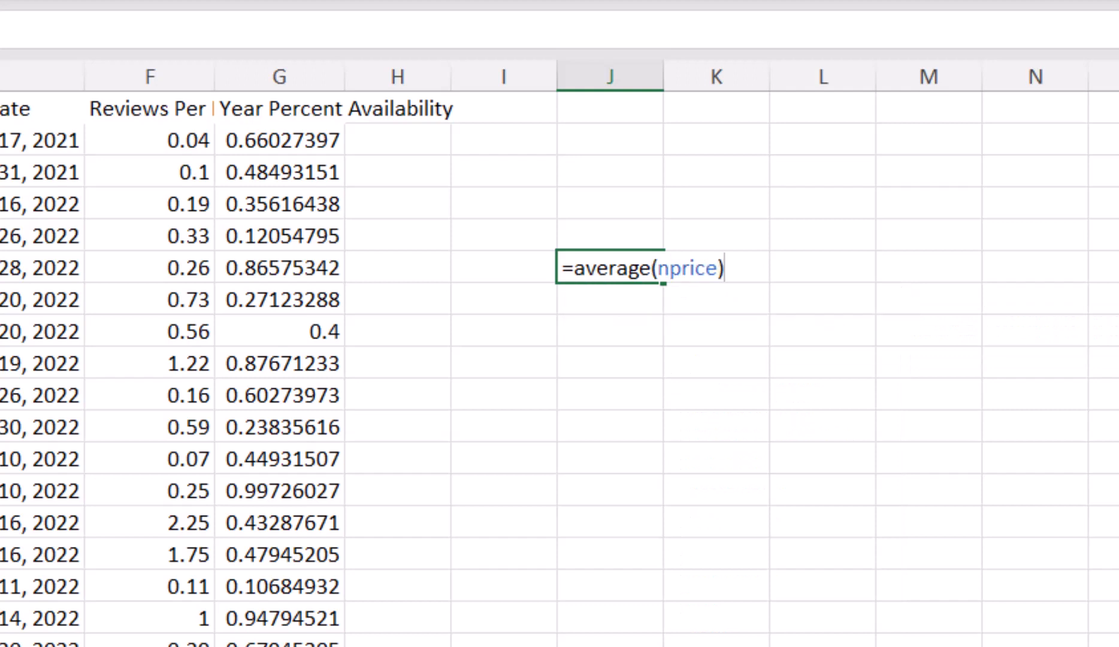
{"action": "key", "text": "Return"}
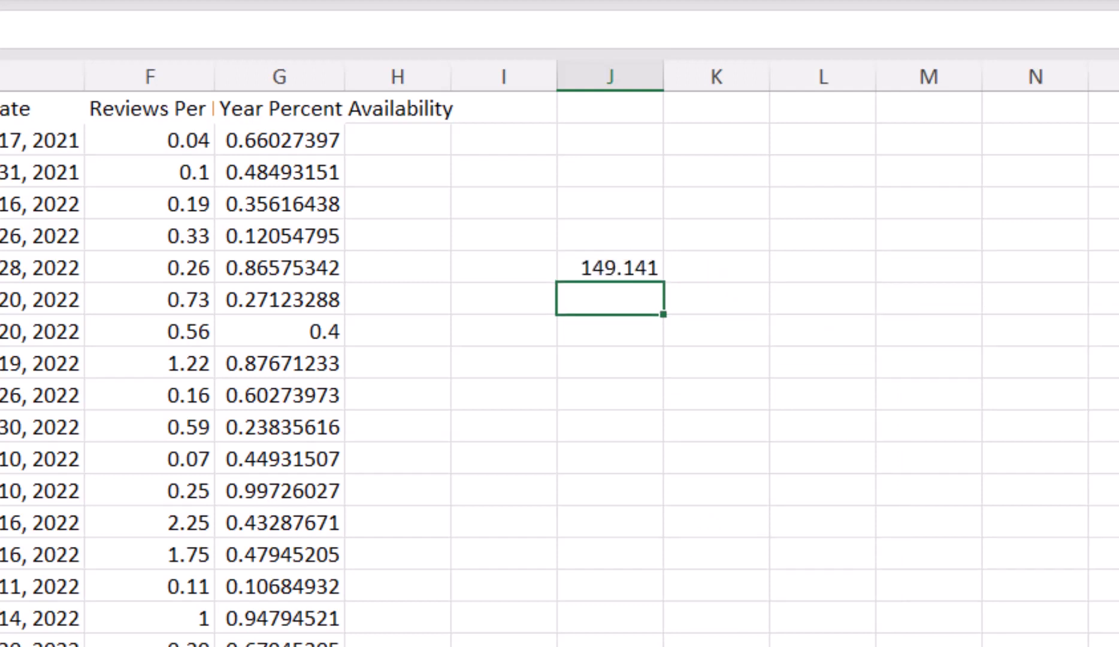
Step: Enter =MIN(Nprice) in cell J7 and =MAX(Nprice) in cell J8
{"action": "type", "text": "=min(N"}
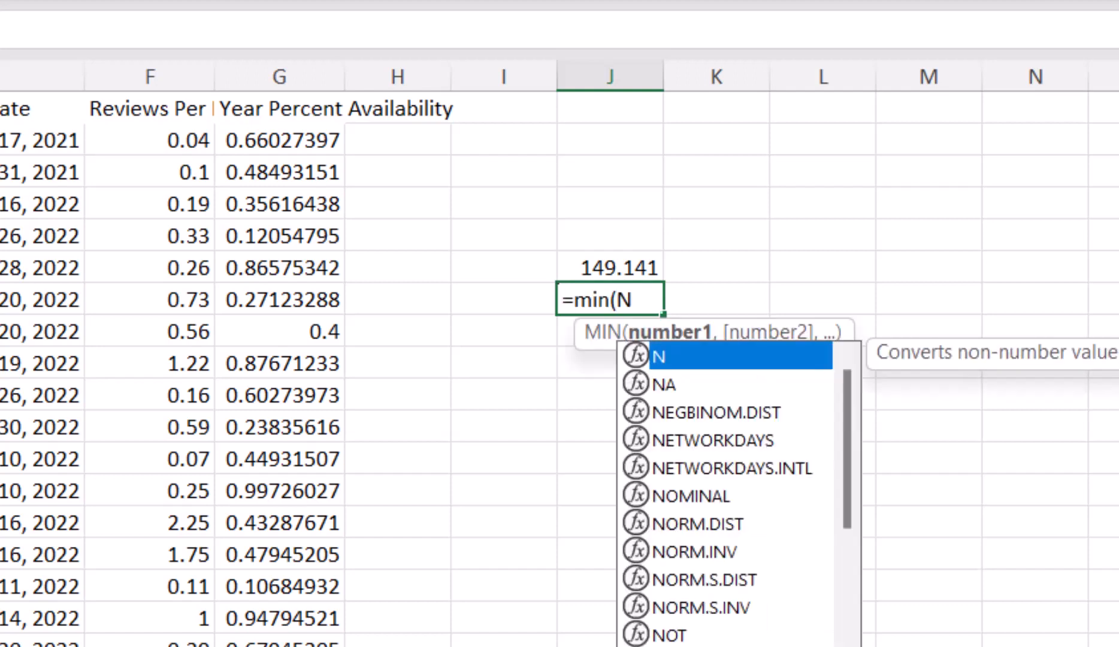
{"action": "type", "text": "price)"}
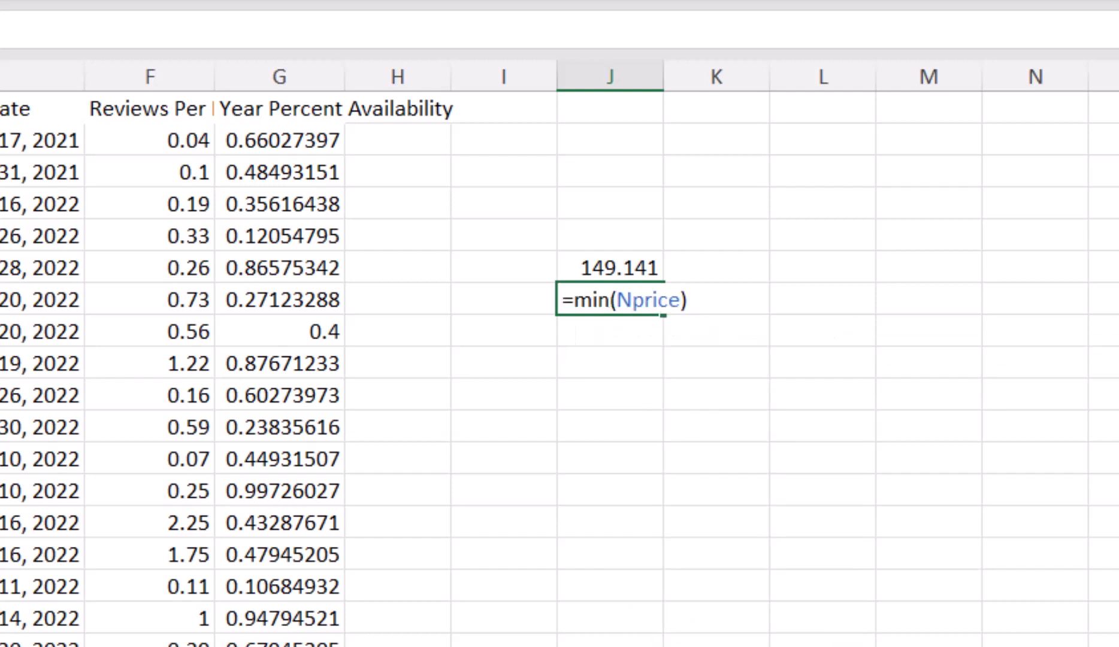
{"action": "key", "text": "Return"}
{"action": "type", "text": "=max"}
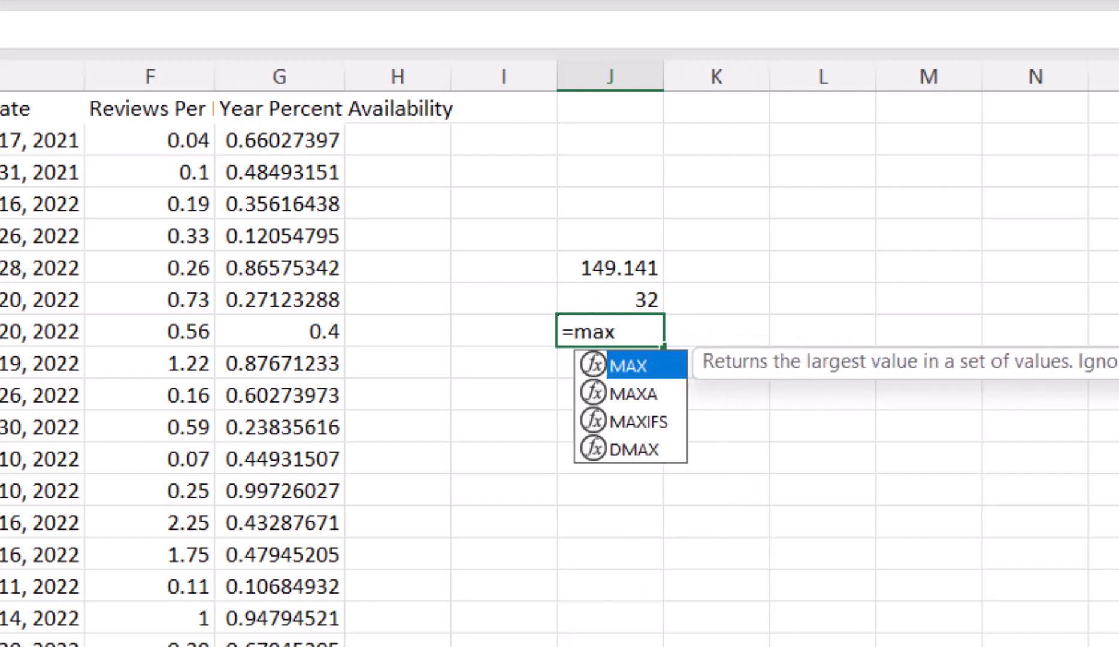
{"action": "type", "text": "(Nprice)"}
{"action": "key", "text": "Return"}
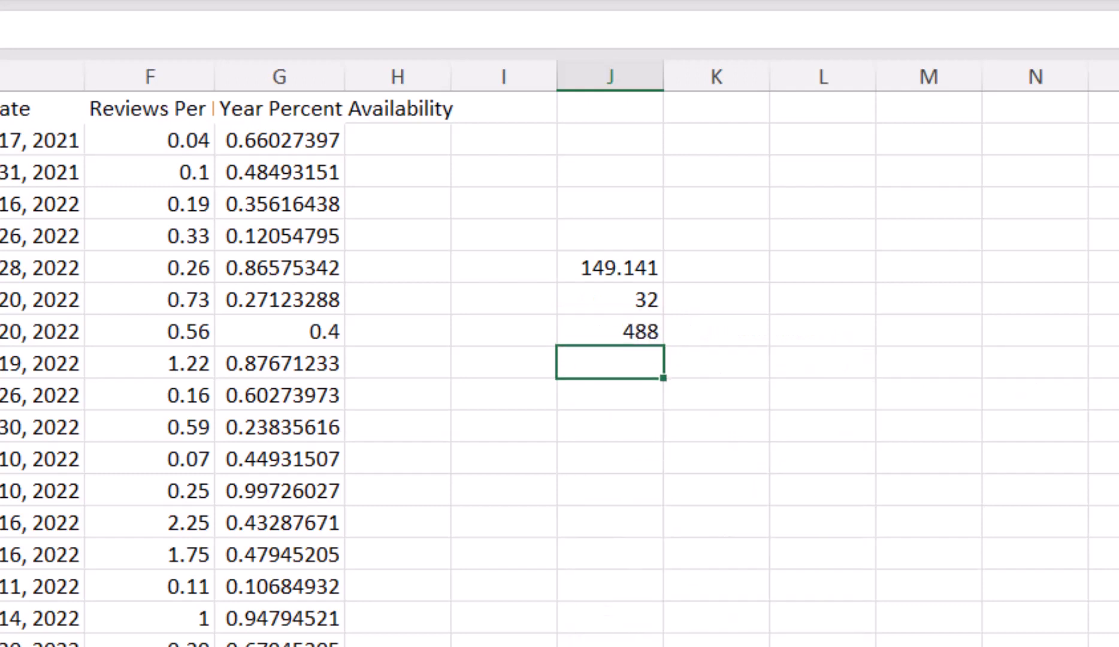